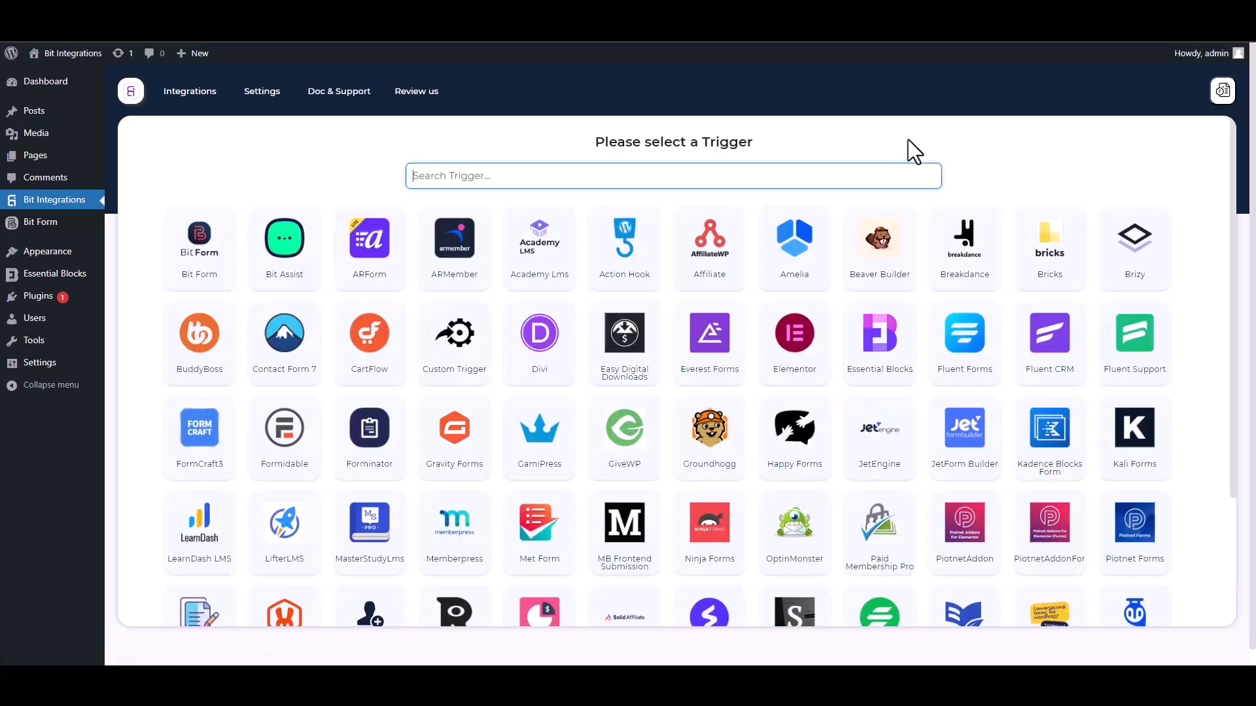
# Choose Essential Blocks as the trigger and start fetching its form submission data.
pyautogui.write('ess')
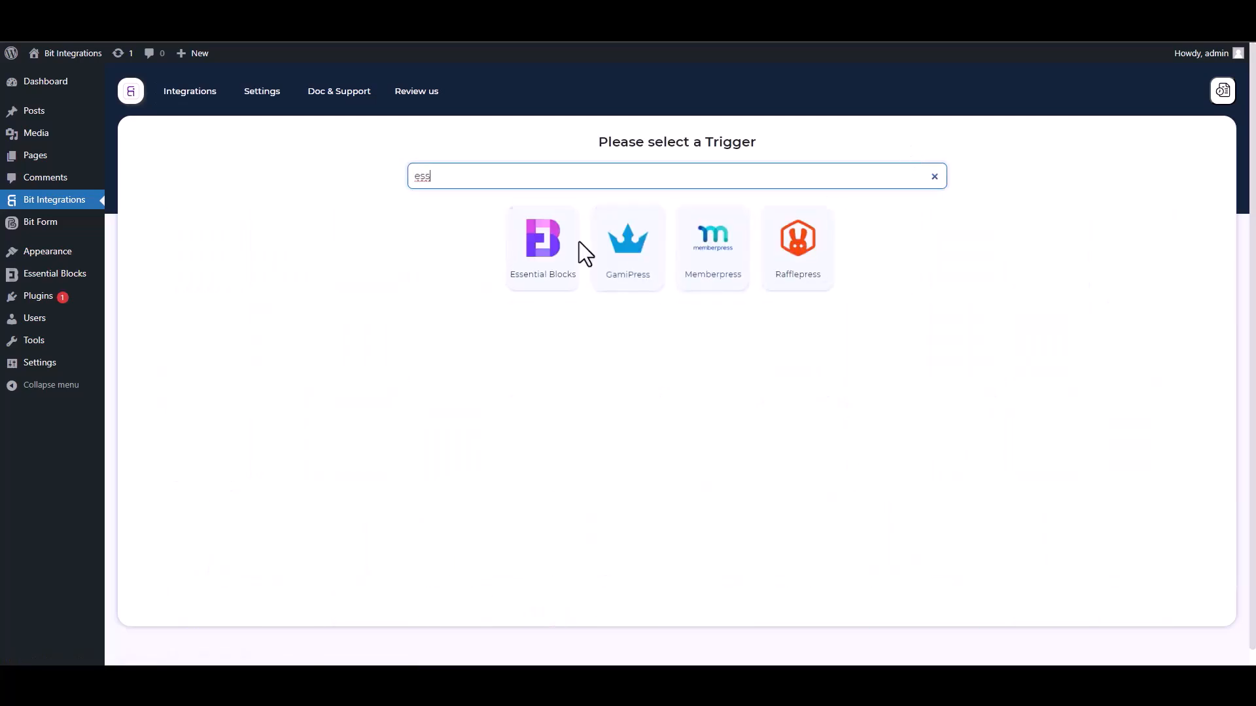
pyautogui.click(535, 281)
pyautogui.click(674, 307)
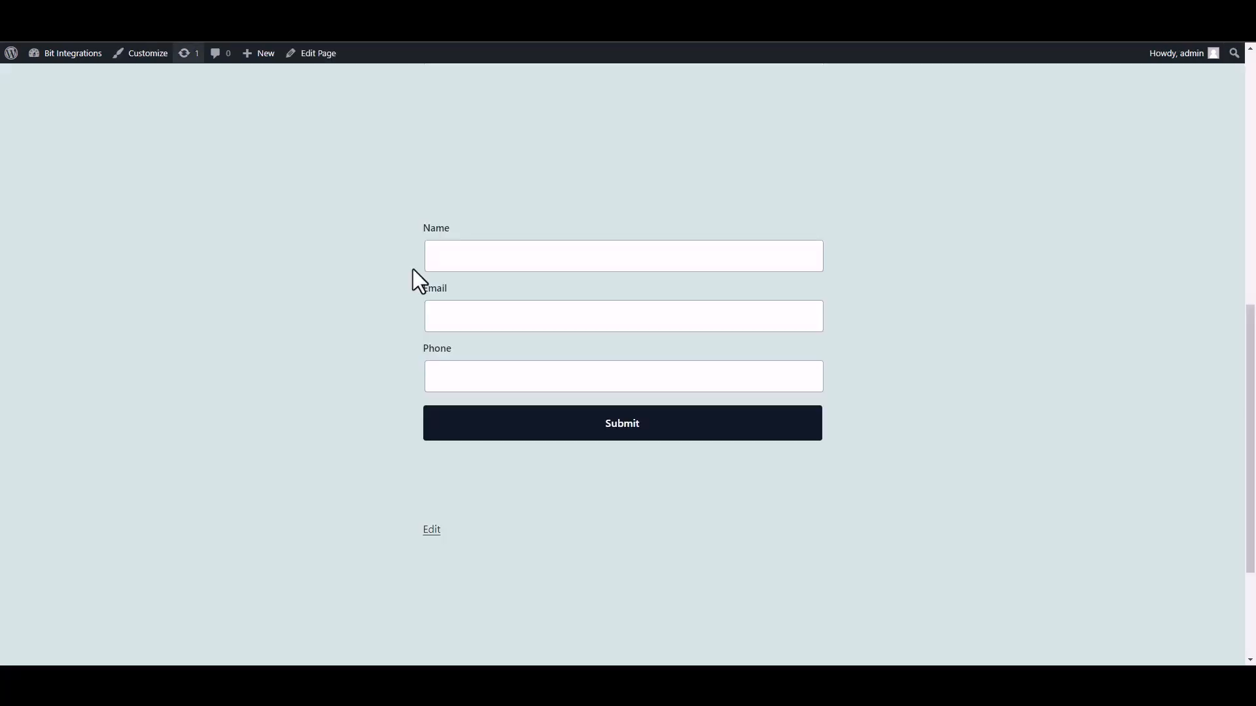
# Submit the contact form with name 'test', a test email and phone number, then return to the integration.
pyautogui.click(537, 265)
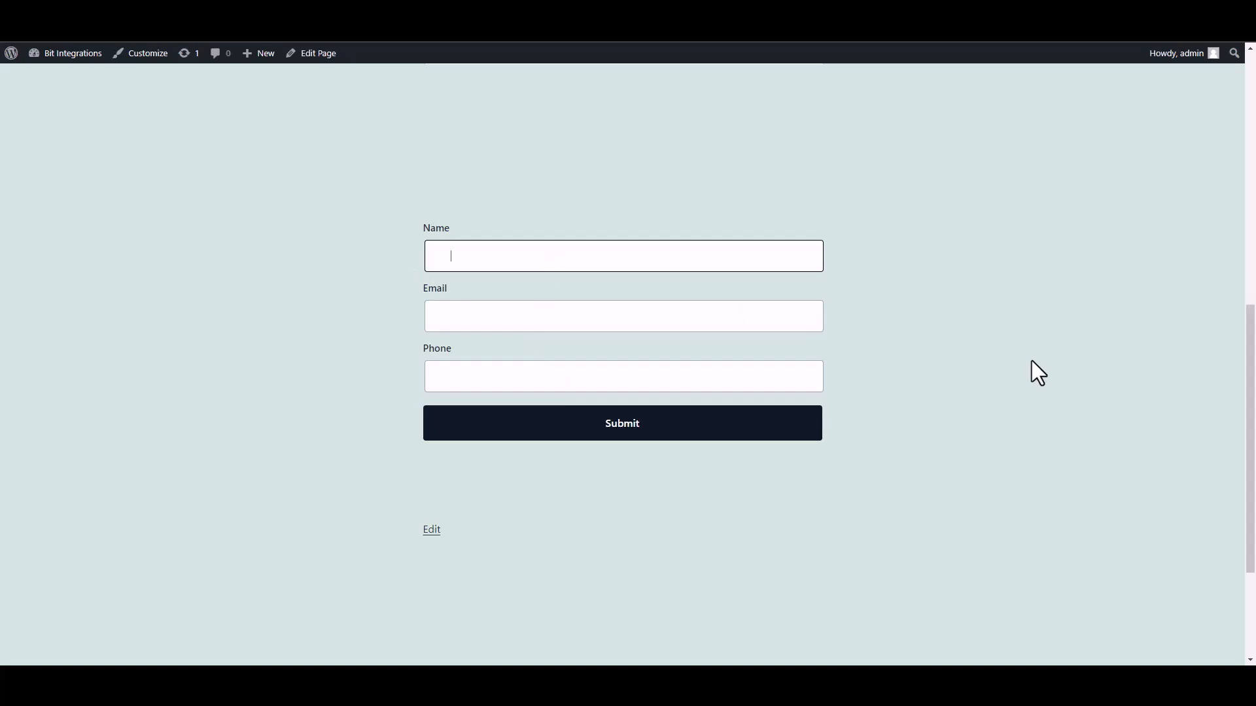
pyautogui.write('test')
pyautogui.click(751, 322)
pyautogui.write('test@gmail.com')
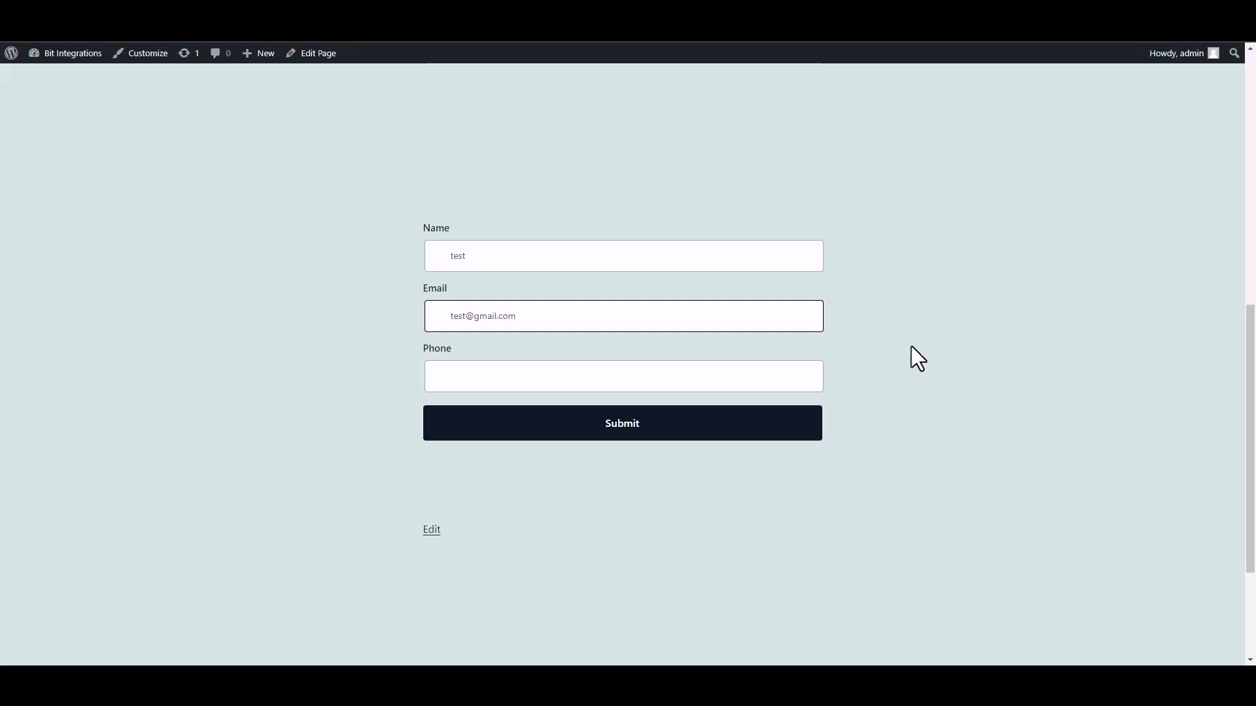
pyautogui.click(757, 382)
pyautogui.write('58566255')
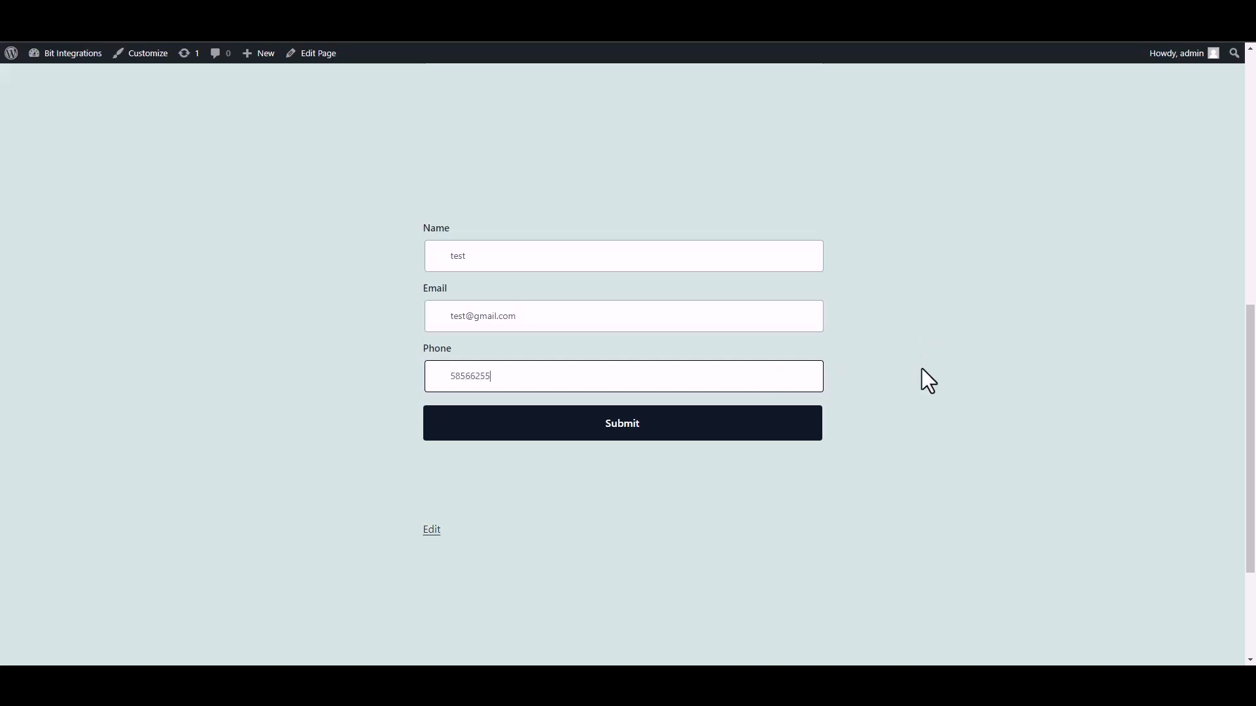
pyautogui.click(808, 429)
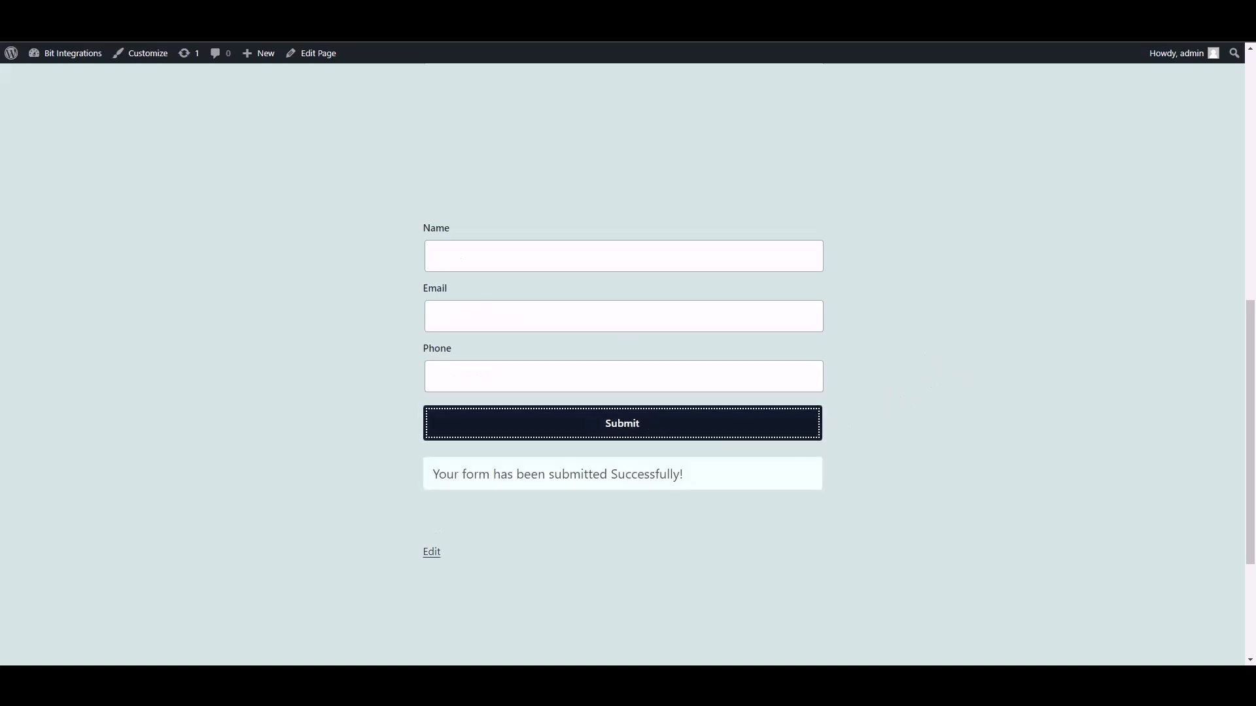
pyautogui.click(353, 30)
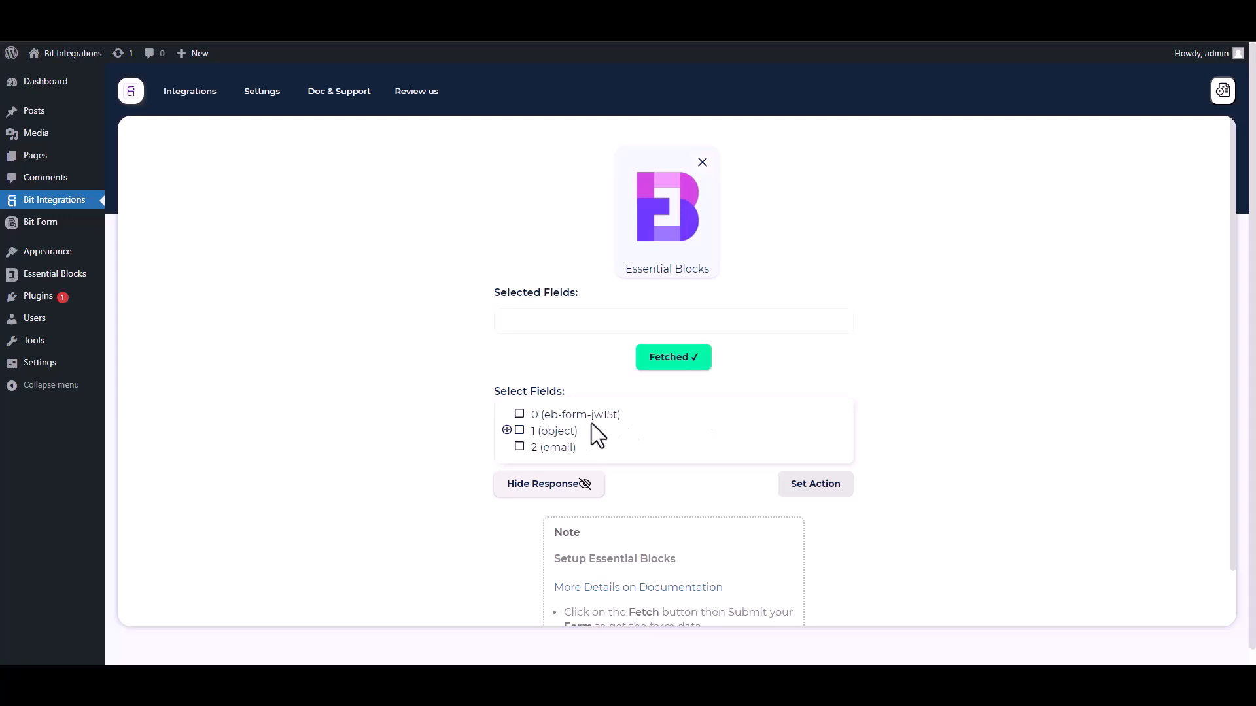
# Select field 0 plus the Name, Email and Phone fields under object 1.
pyautogui.moveTo(635, 422); pyautogui.dragTo(525, 416)
pyautogui.click(520, 415)
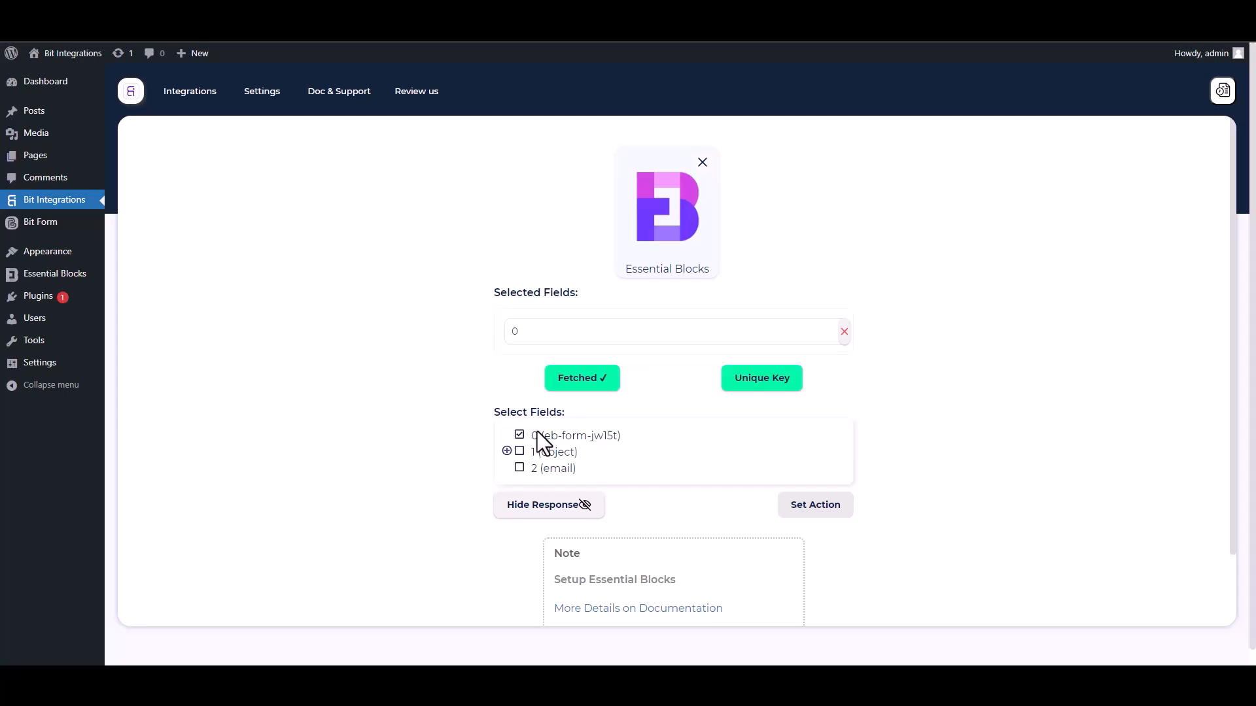
pyautogui.click(507, 451)
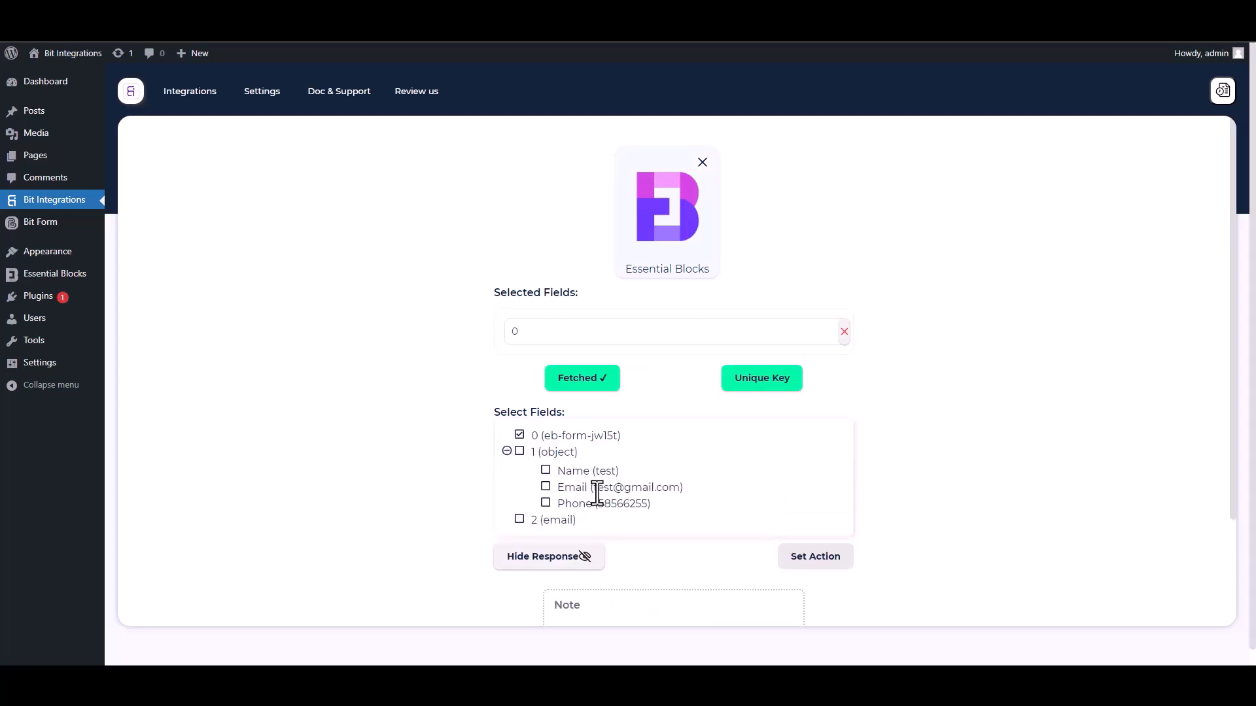
pyautogui.click(547, 473)
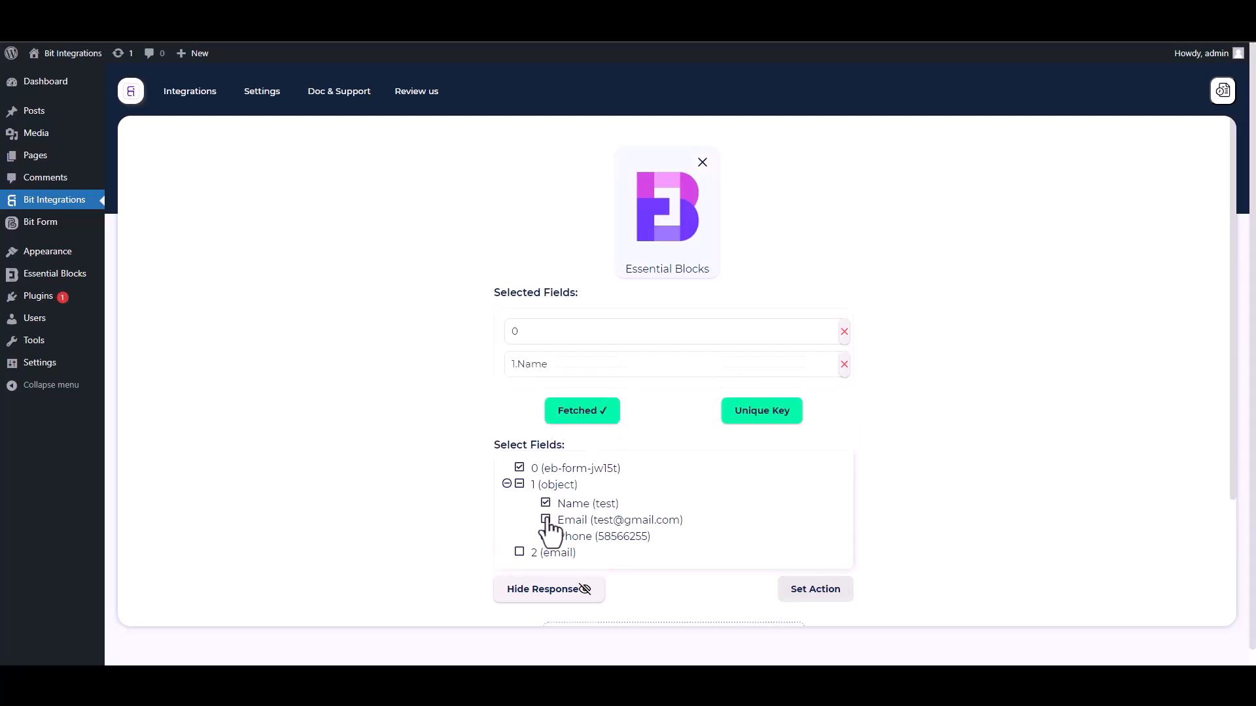
pyautogui.click(546, 520)
pyautogui.click(547, 569)
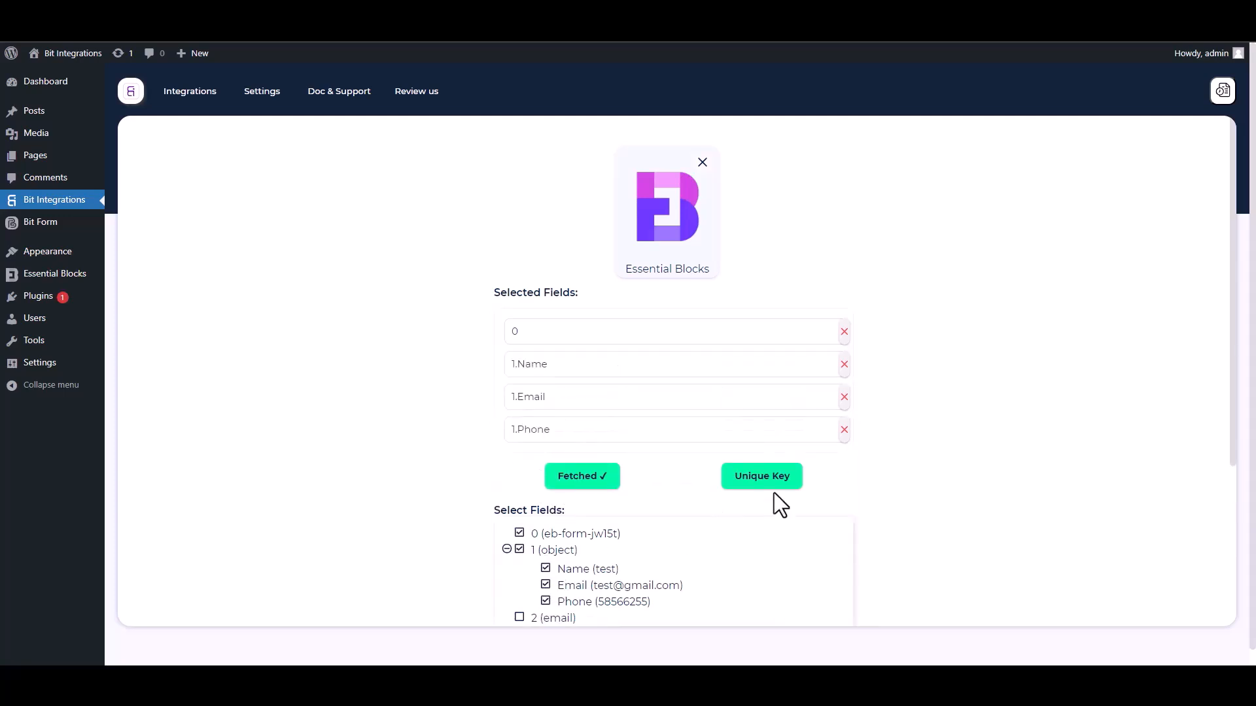
# Make field 0 the unique primary key and proceed to action selection.
pyautogui.moveTo(1230, 420); pyautogui.dragTo(1235, 509)
pyautogui.click(764, 353)
pyautogui.click(619, 360)
pyautogui.click(528, 391)
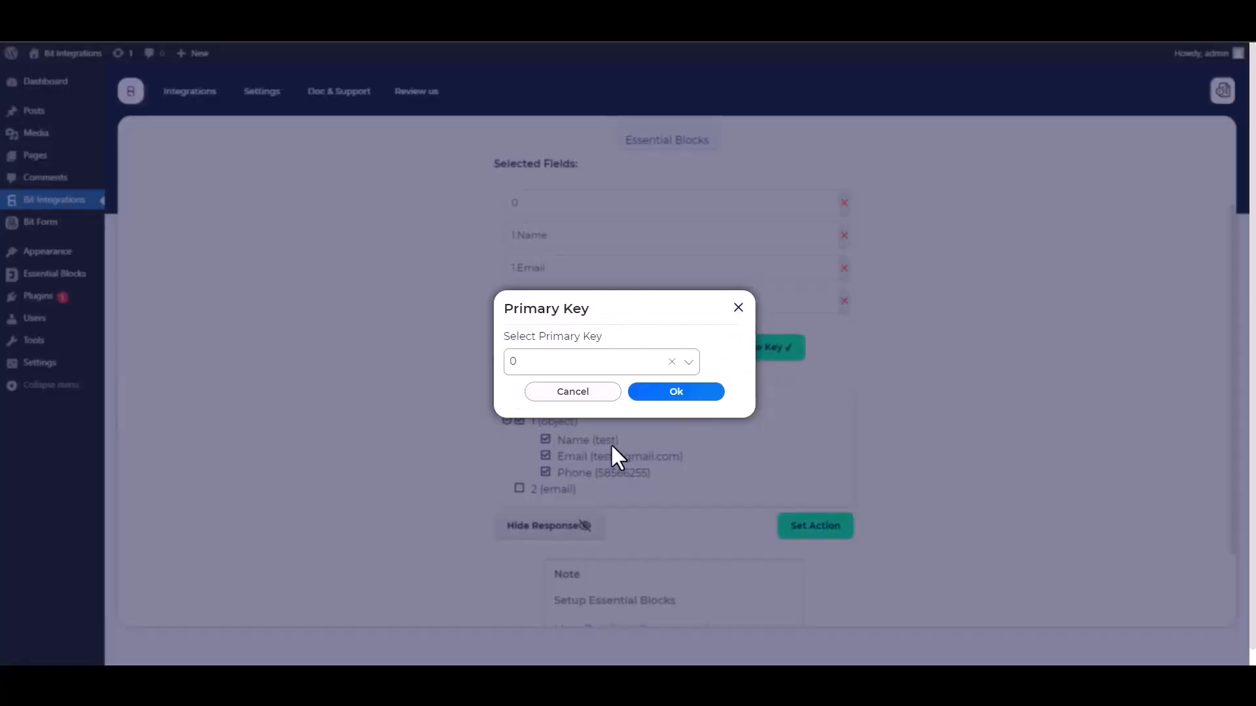
pyautogui.click(669, 396)
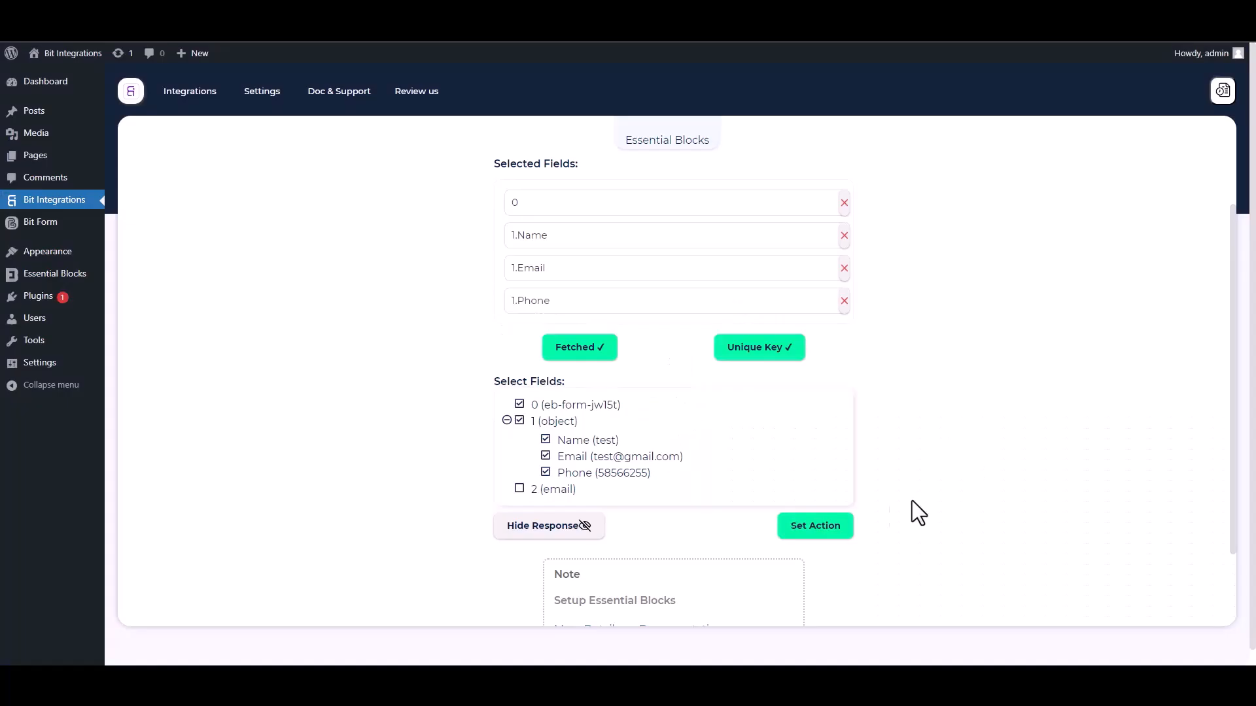
pyautogui.click(848, 527)
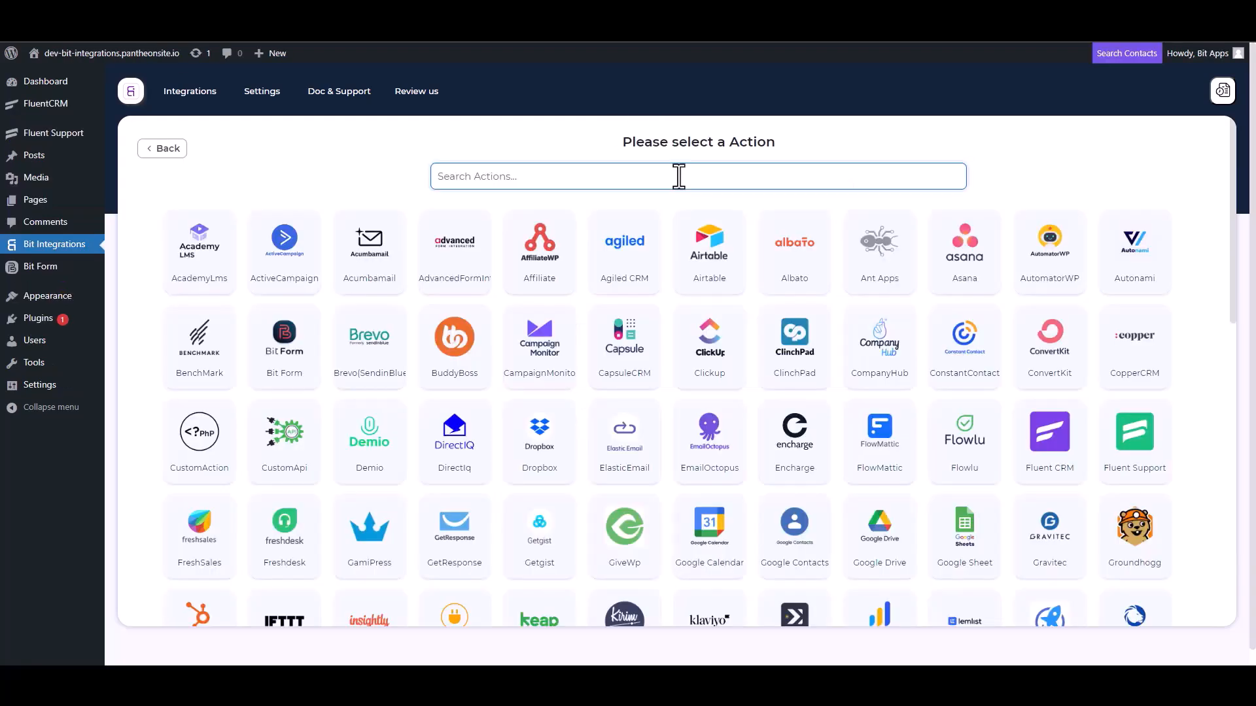
# Select Fluent Support as the action, connect to it, and continue to field mapping.
pyautogui.write('fl')
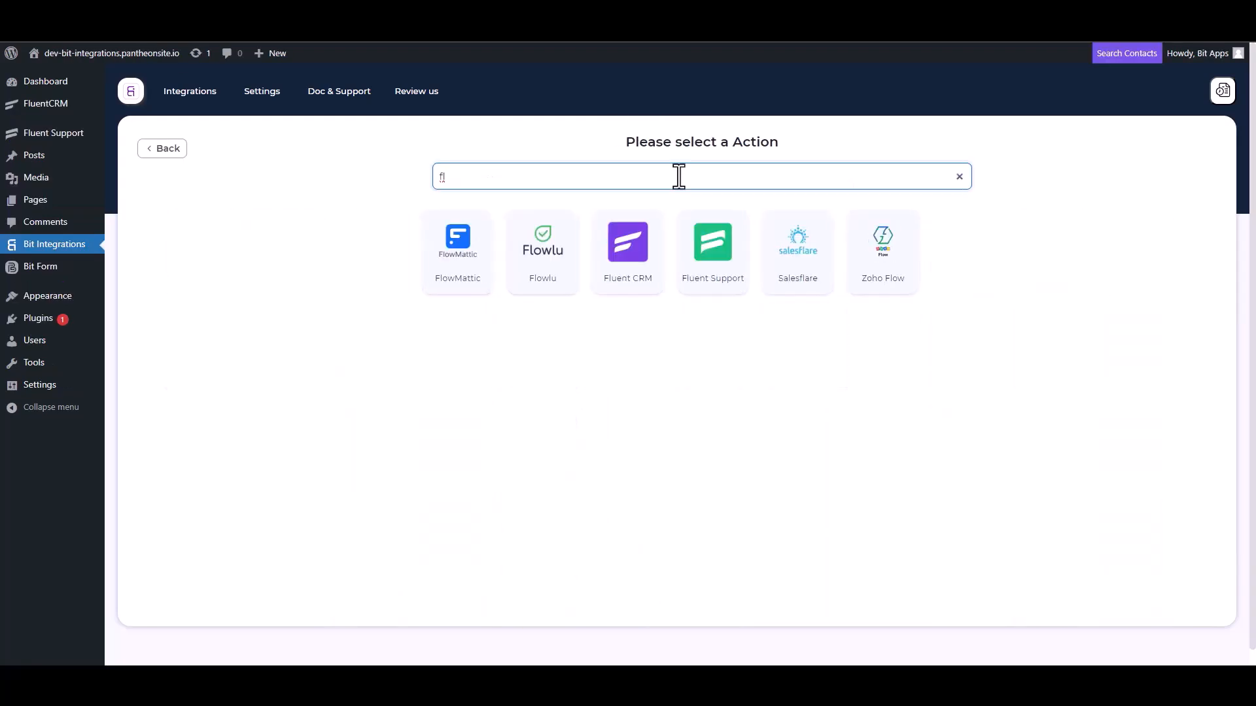
pyautogui.click(721, 288)
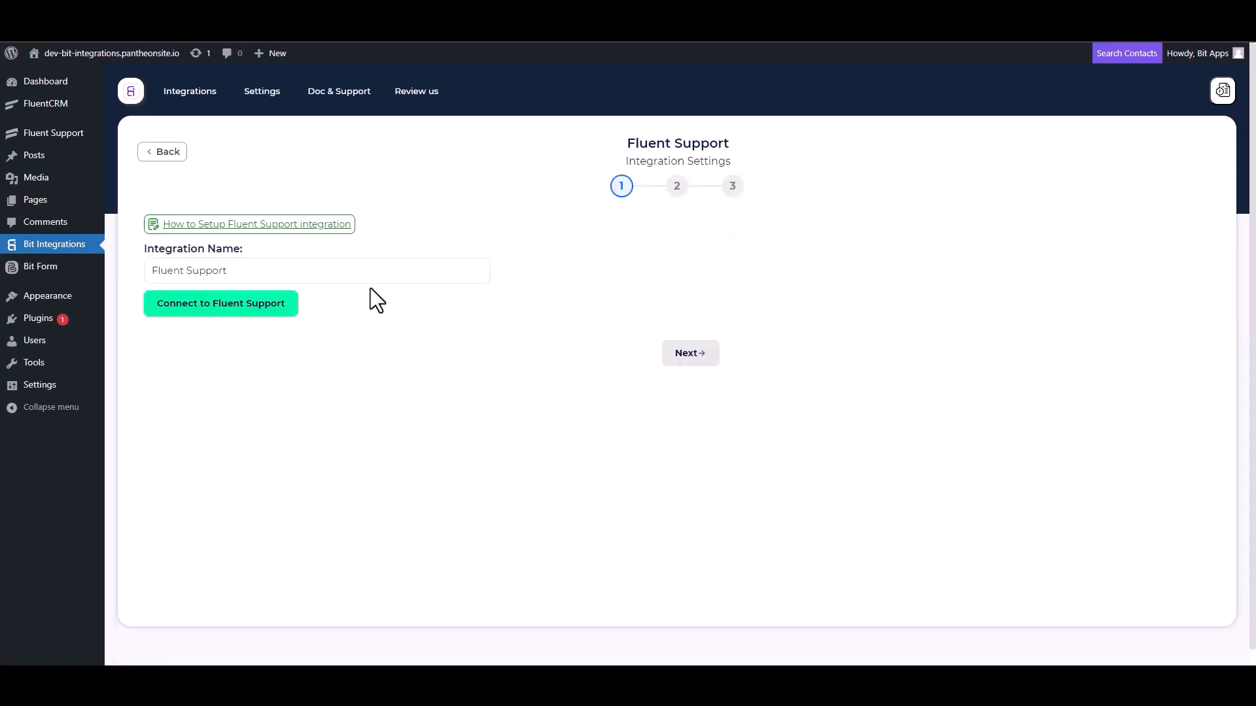
pyautogui.click(244, 303)
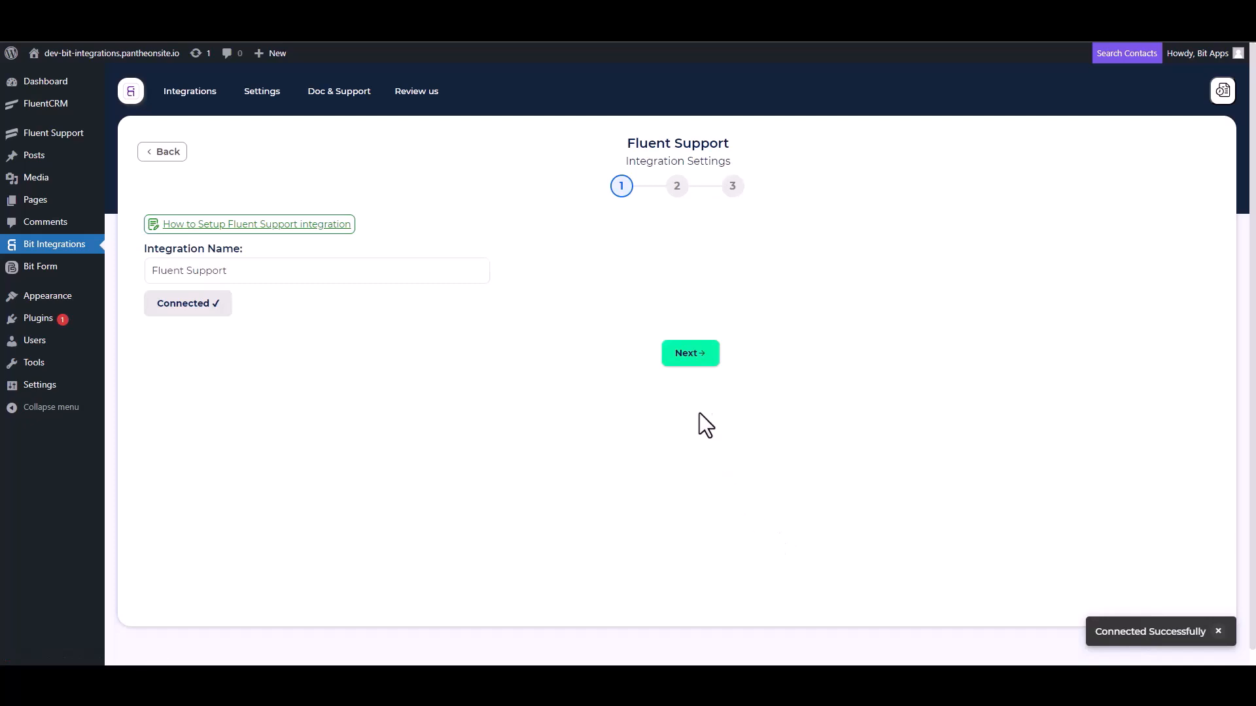
pyautogui.click(683, 354)
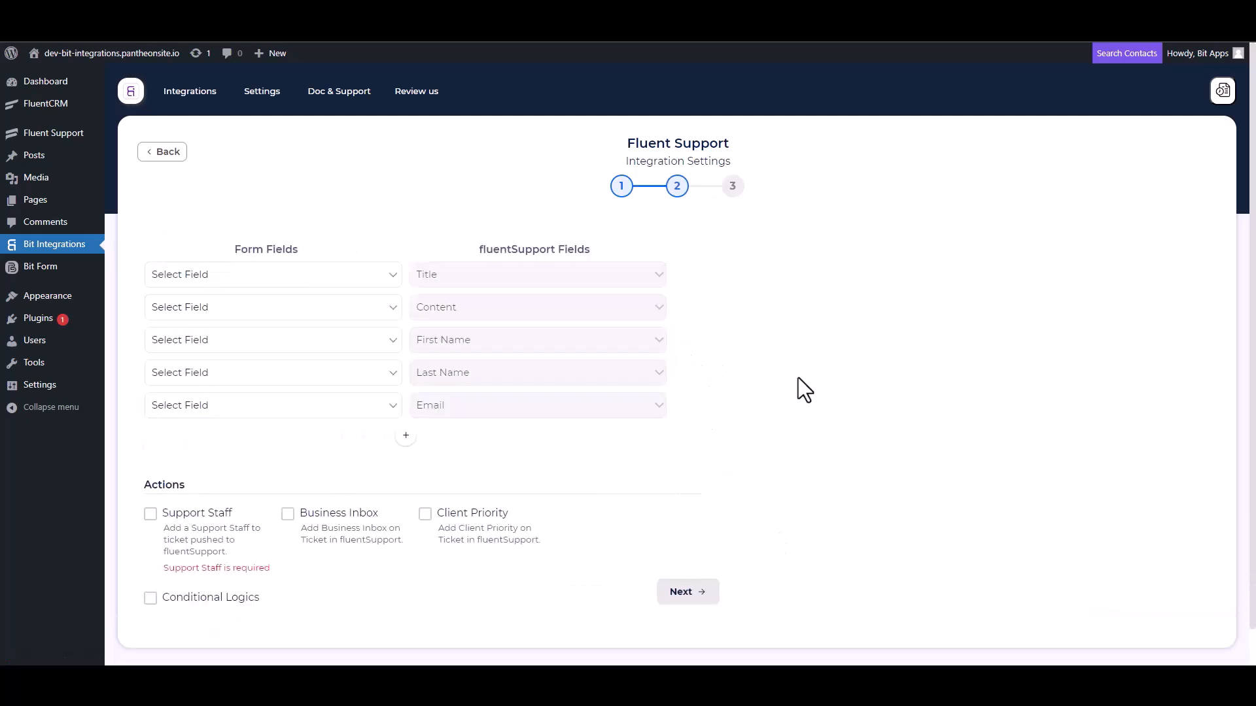
# Map Tile to Title, and Content, First Name, Last Name and Email to their matching Fluent Support fields.
pyautogui.click(325, 282)
pyautogui.click(191, 360)
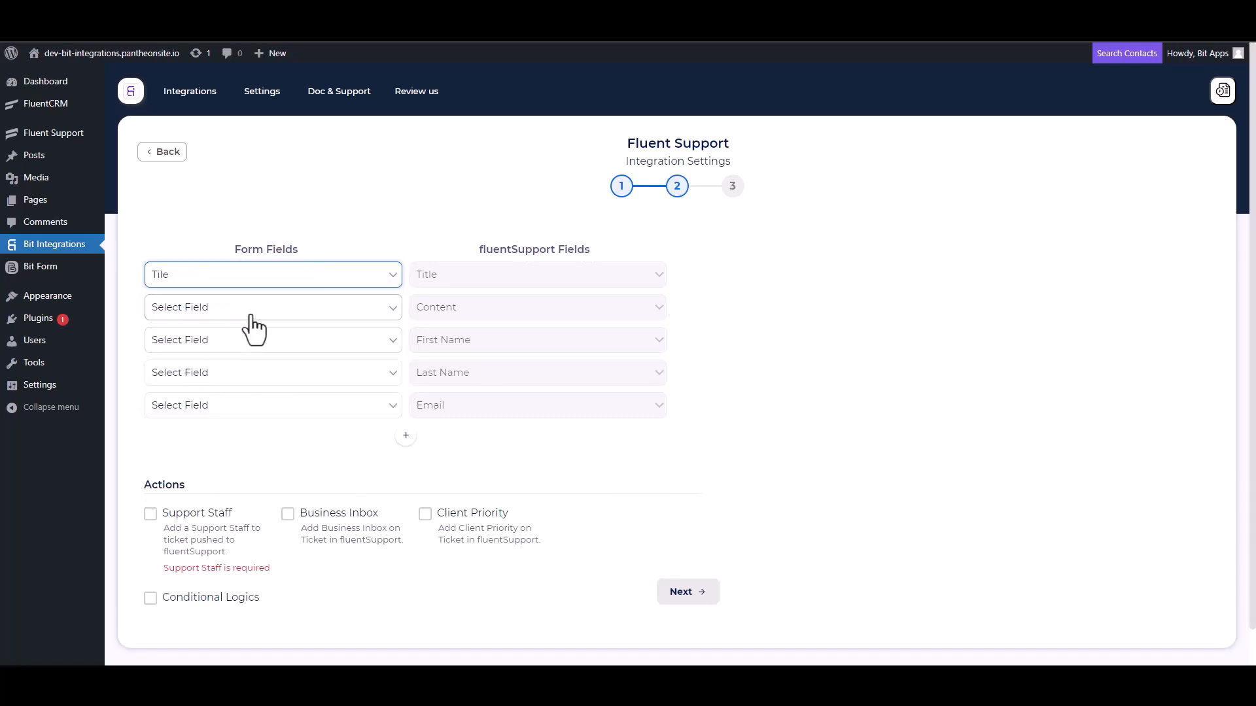
pyautogui.click(244, 308)
pyautogui.click(206, 405)
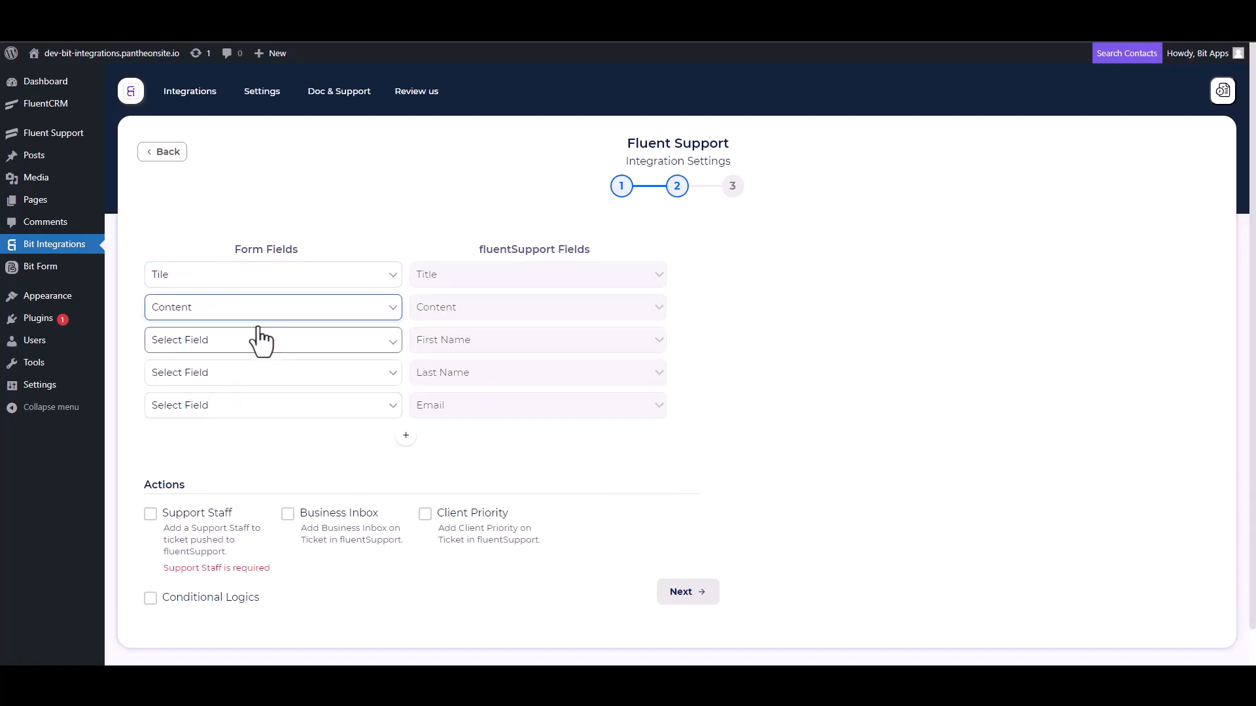
pyautogui.click(255, 339)
pyautogui.click(207, 386)
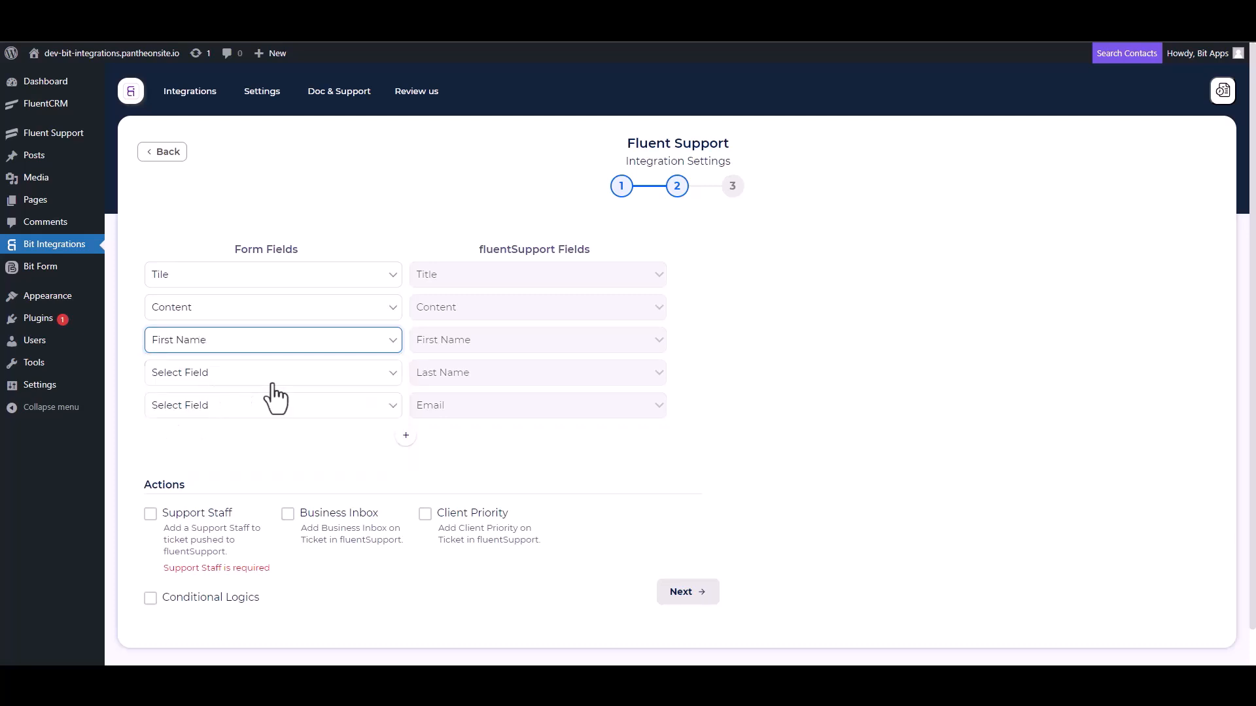
pyautogui.click(265, 374)
pyautogui.click(207, 430)
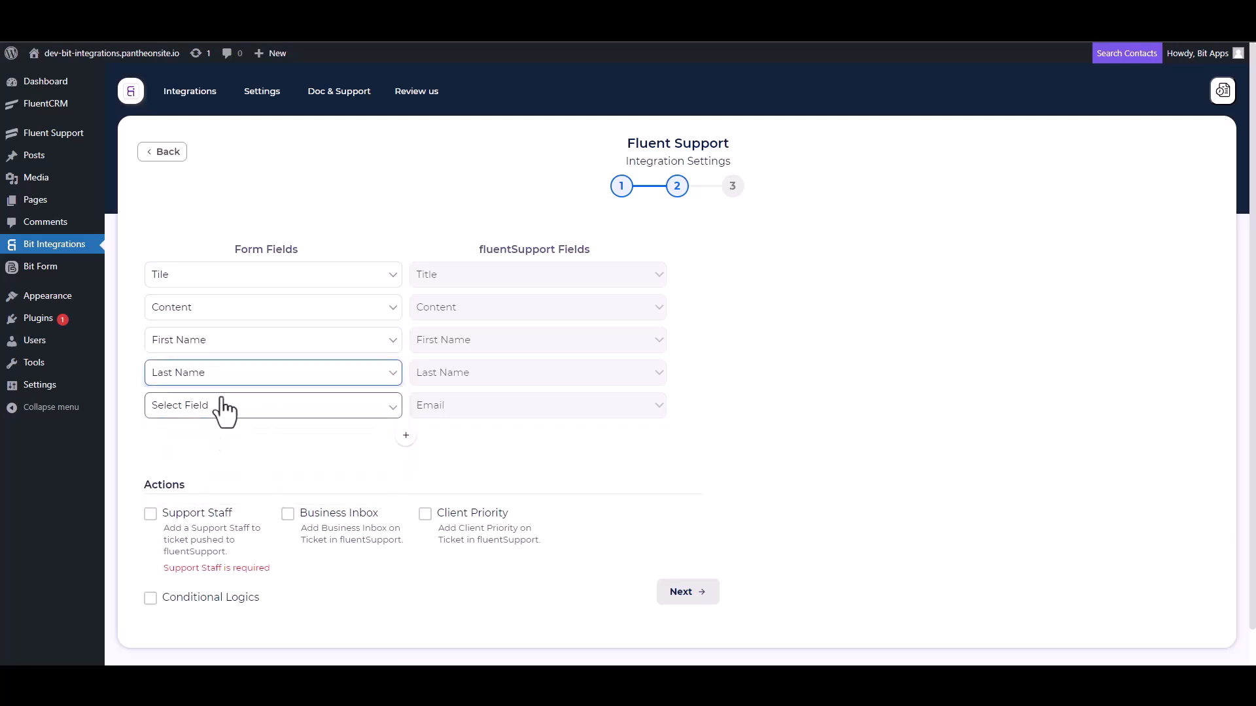
pyautogui.click(219, 405)
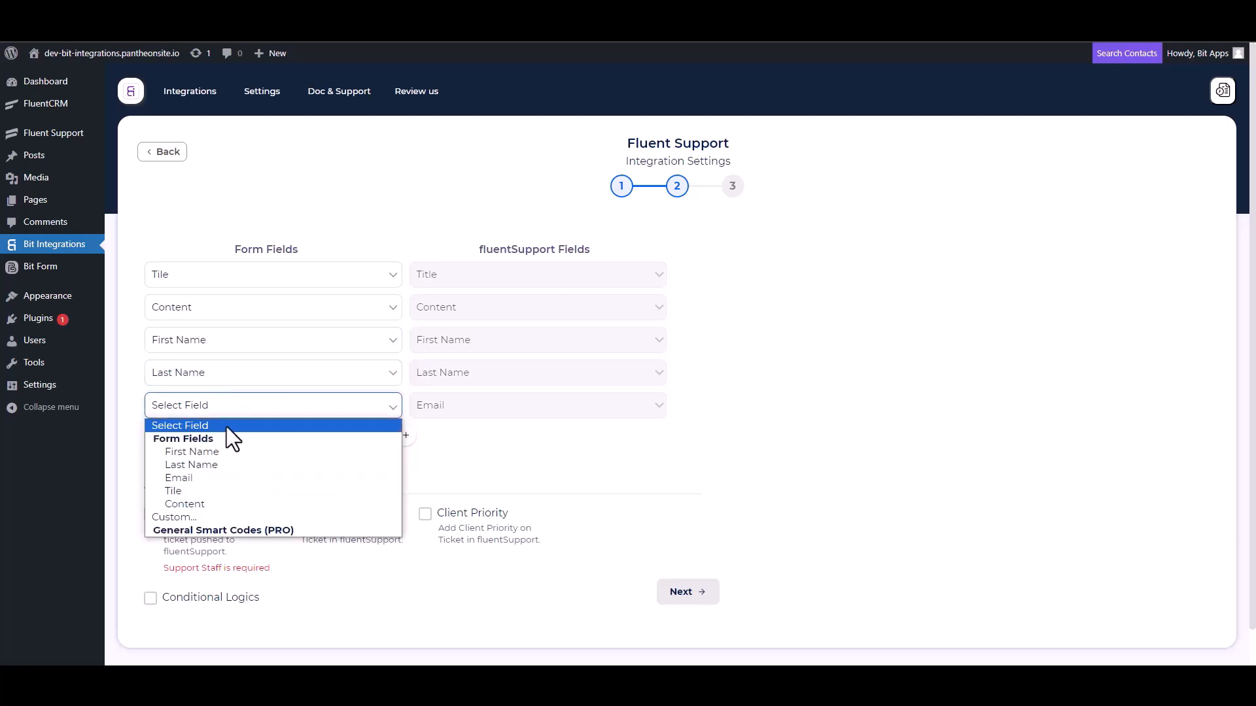
pyautogui.click(190, 480)
pyautogui.scroll(-1, 267, 422)
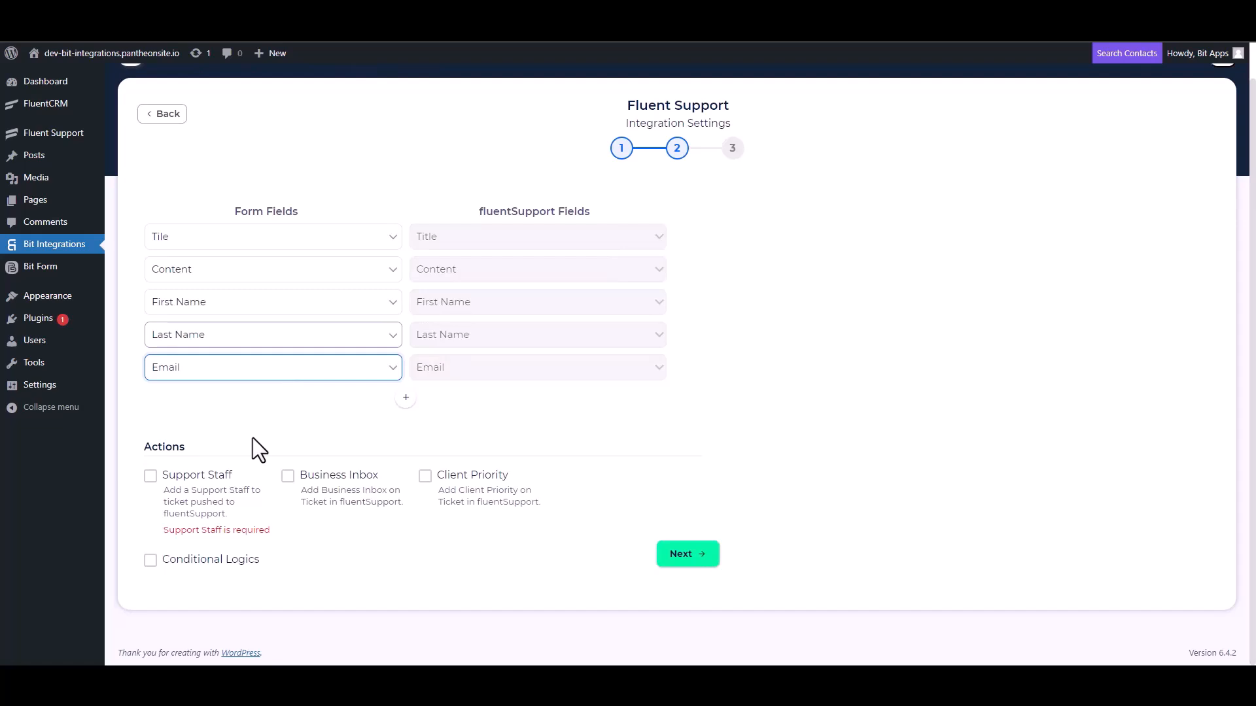
# Enable Support Staff and assign the chosen staff member as ticket owner.
pyautogui.click(152, 480)
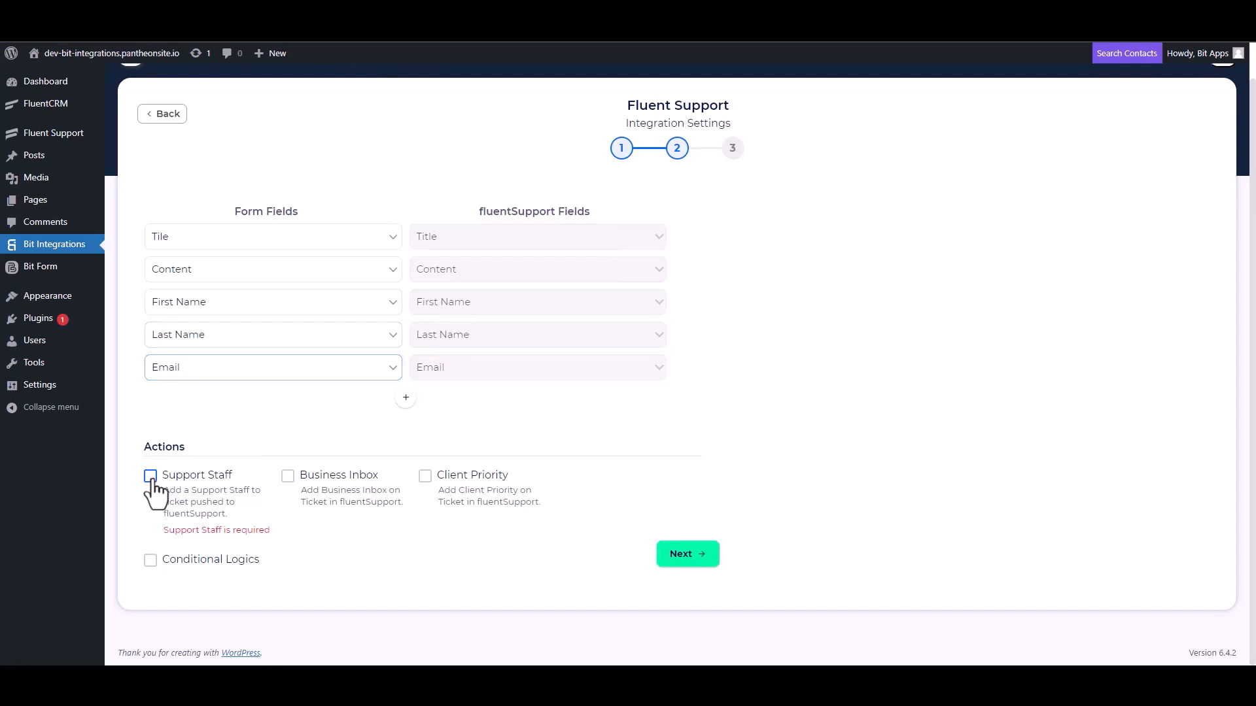
pyautogui.click(151, 477)
pyautogui.click(553, 357)
pyautogui.click(533, 386)
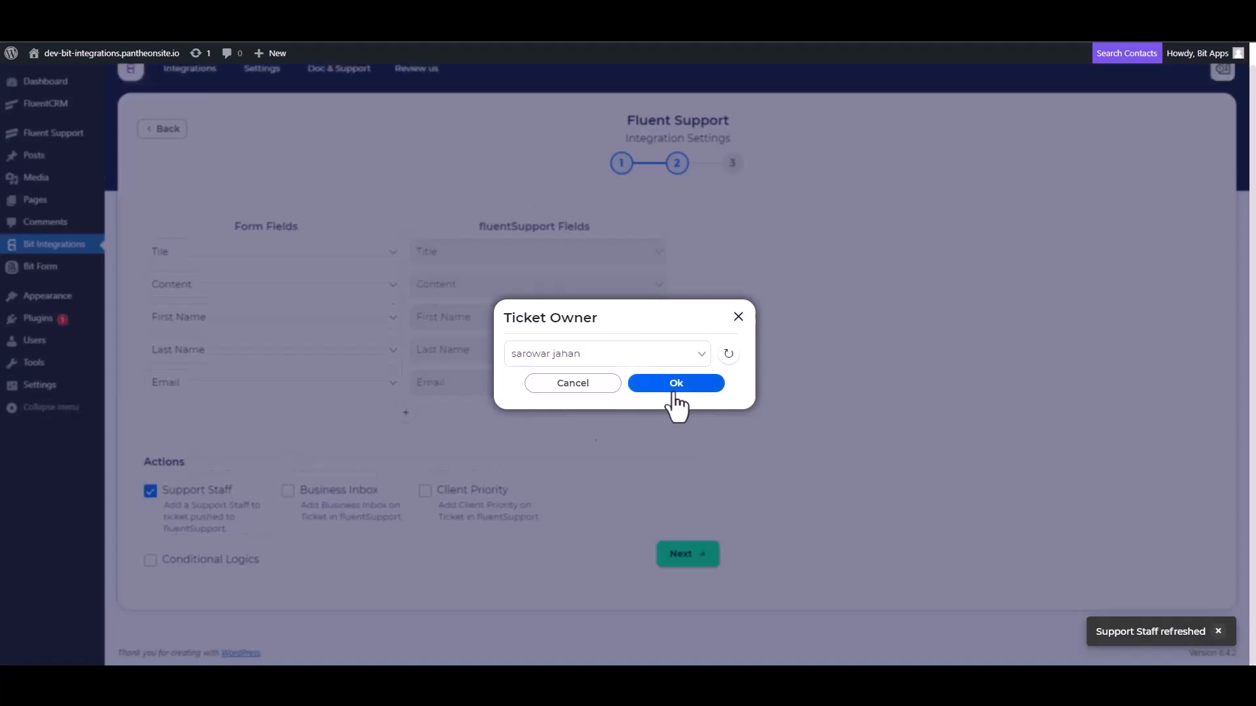
pyautogui.click(673, 386)
# Toggle Conditional Logics, then finish and save the Fluent Support integration.
pyautogui.click(151, 560)
pyautogui.scroll(-2, 285, 424)
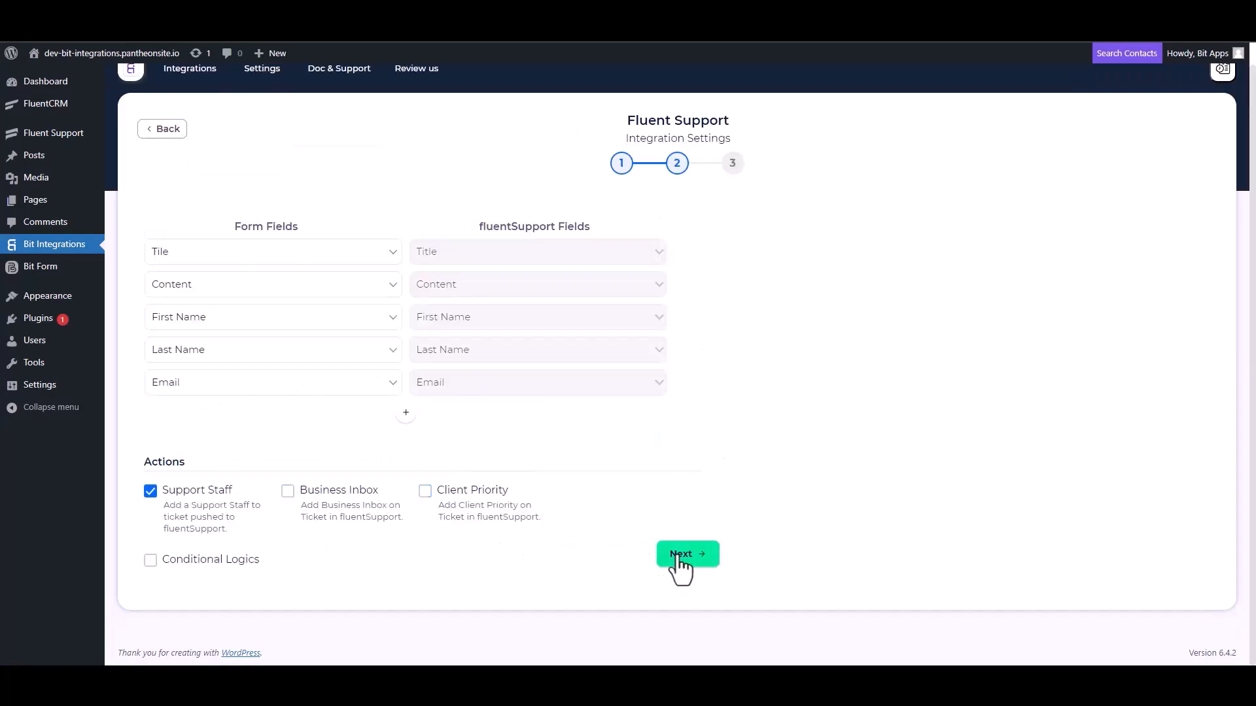
pyautogui.click(677, 557)
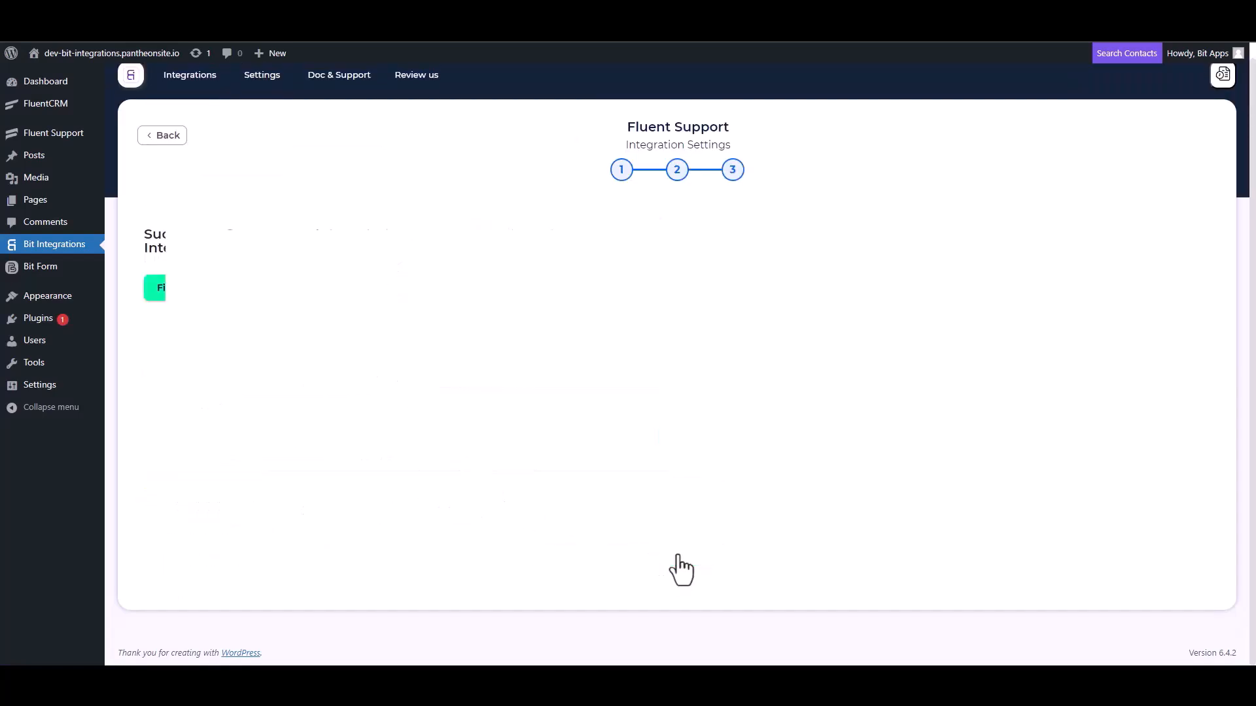
pyautogui.click(669, 282)
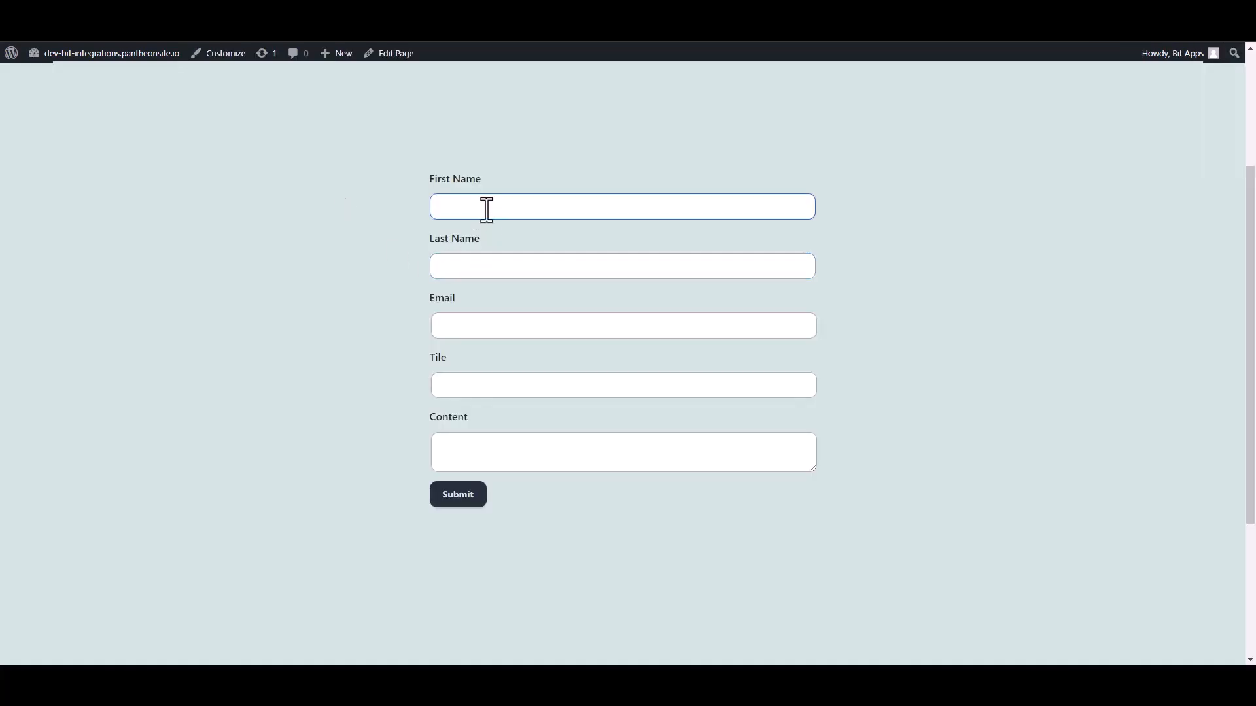
pyautogui.click(485, 208)
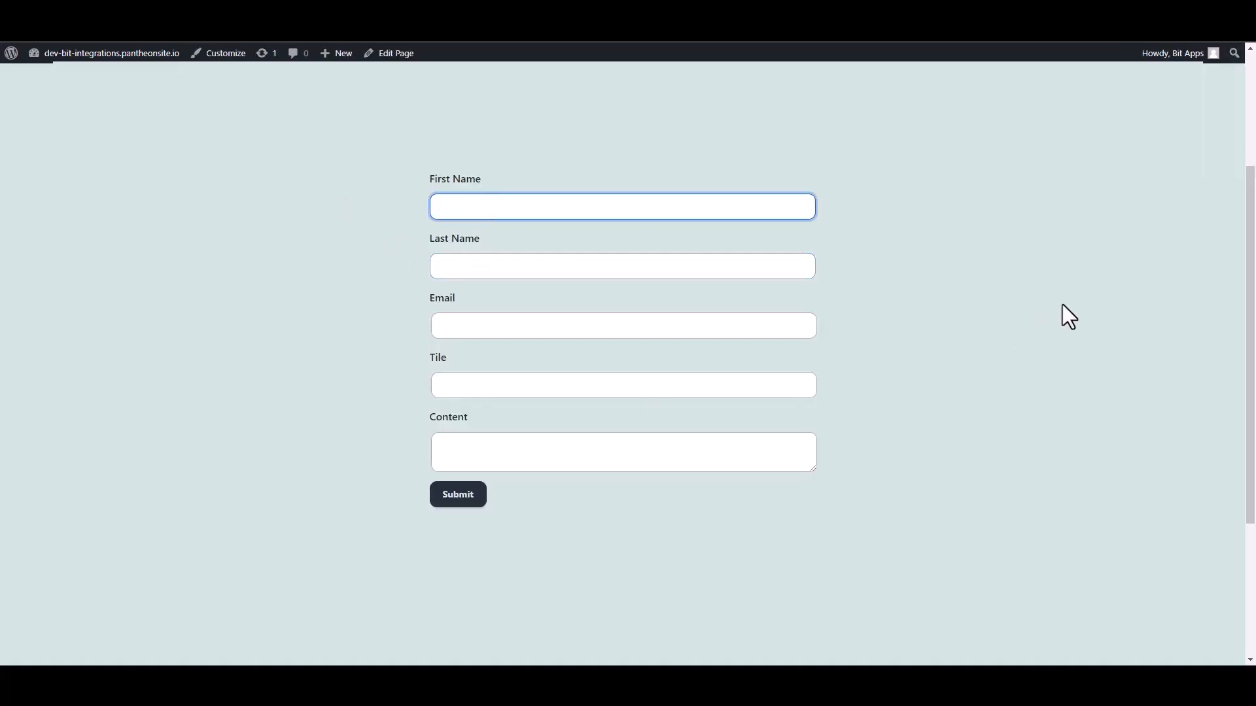
# Enter first name 'Bit', last name 'Integrations' and a support email address on the form.
pyautogui.write('Bit')
pyautogui.click(779, 272)
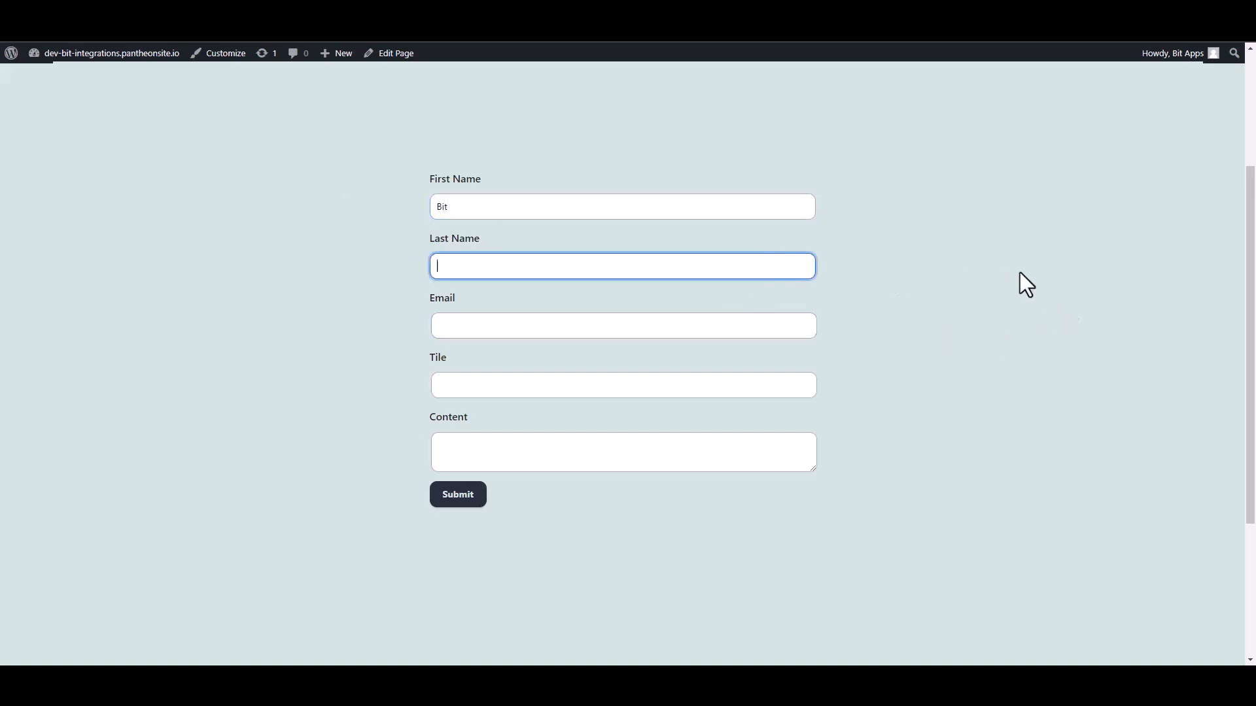
pyautogui.write('Integrations')
pyautogui.click(804, 325)
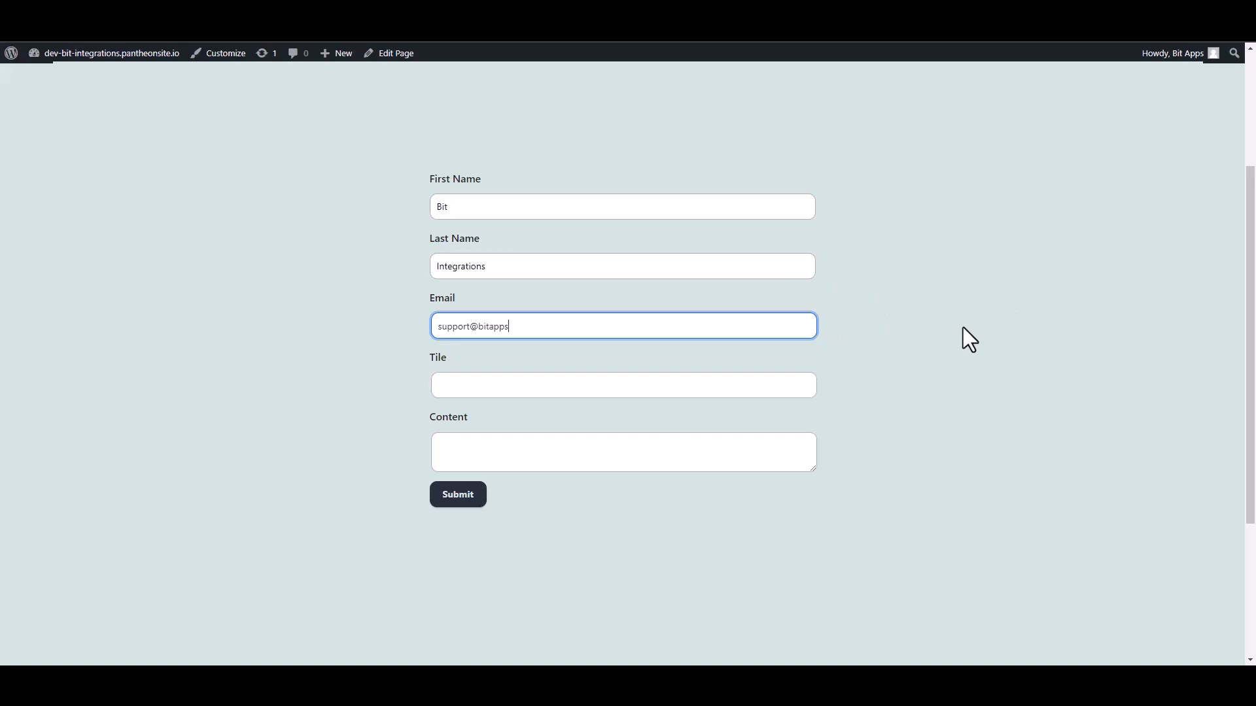
# Set Tile to 'Bit Integrations' and Content to 'Welcome to the Bit Integrations Plugin', then submit.
pyautogui.click(807, 386)
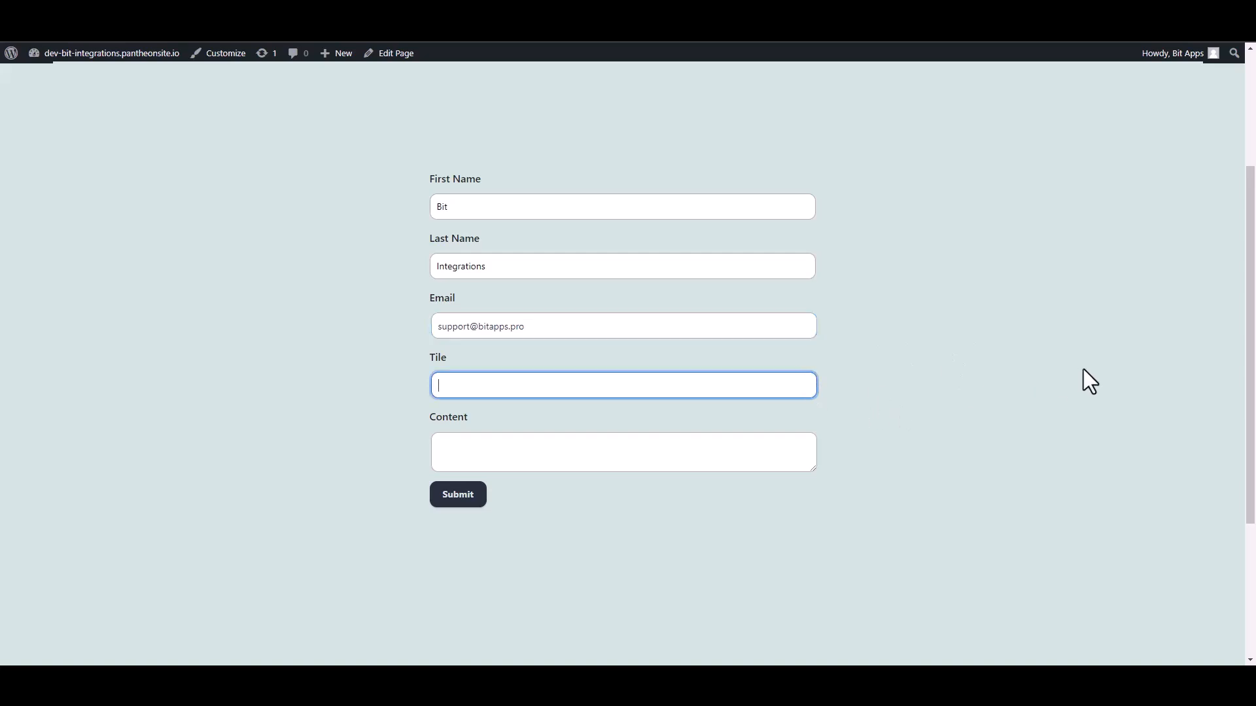
pyautogui.write('Bit Integrations')
pyautogui.click(782, 448)
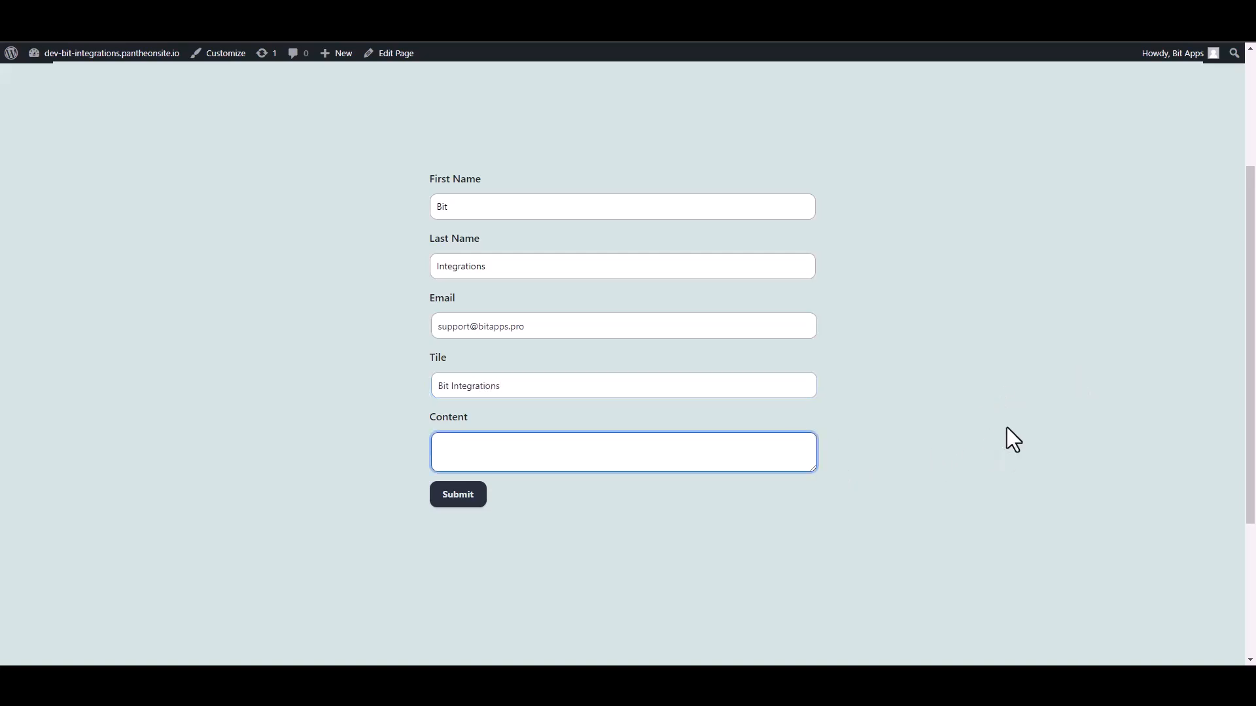
pyautogui.write('Welcome to the Bit Integra')
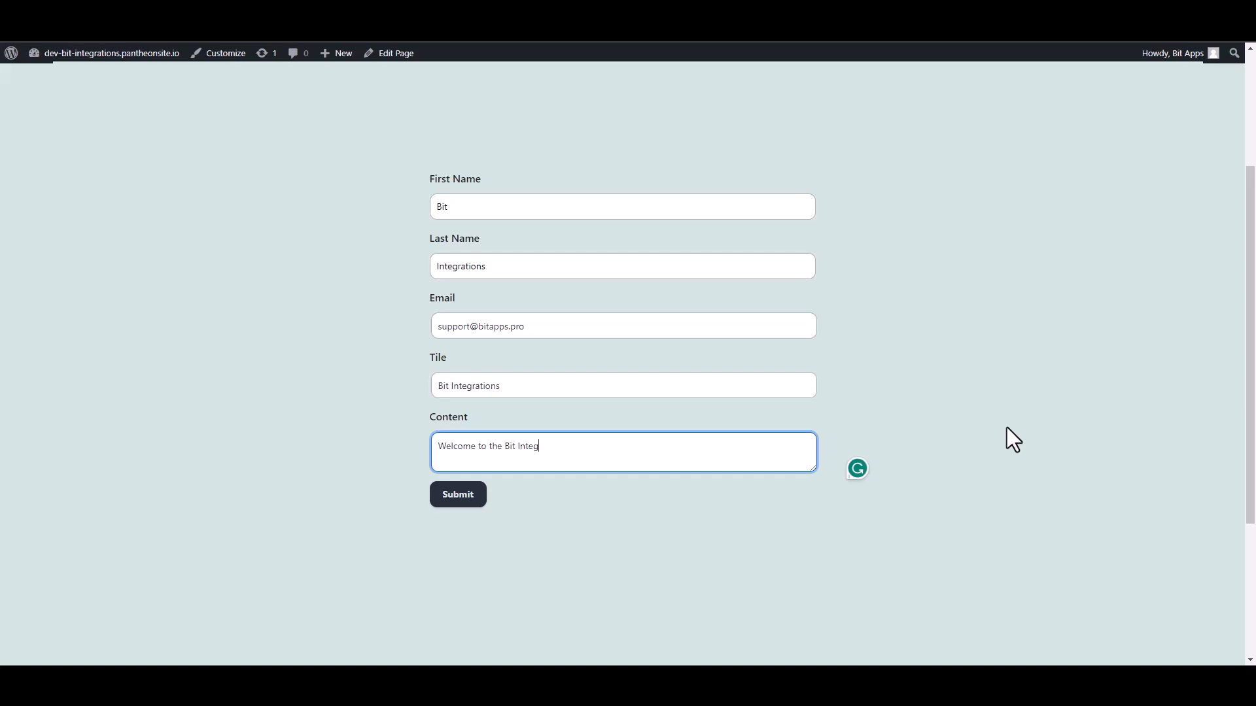
pyautogui.write('tions Plugin')
pyautogui.click(466, 494)
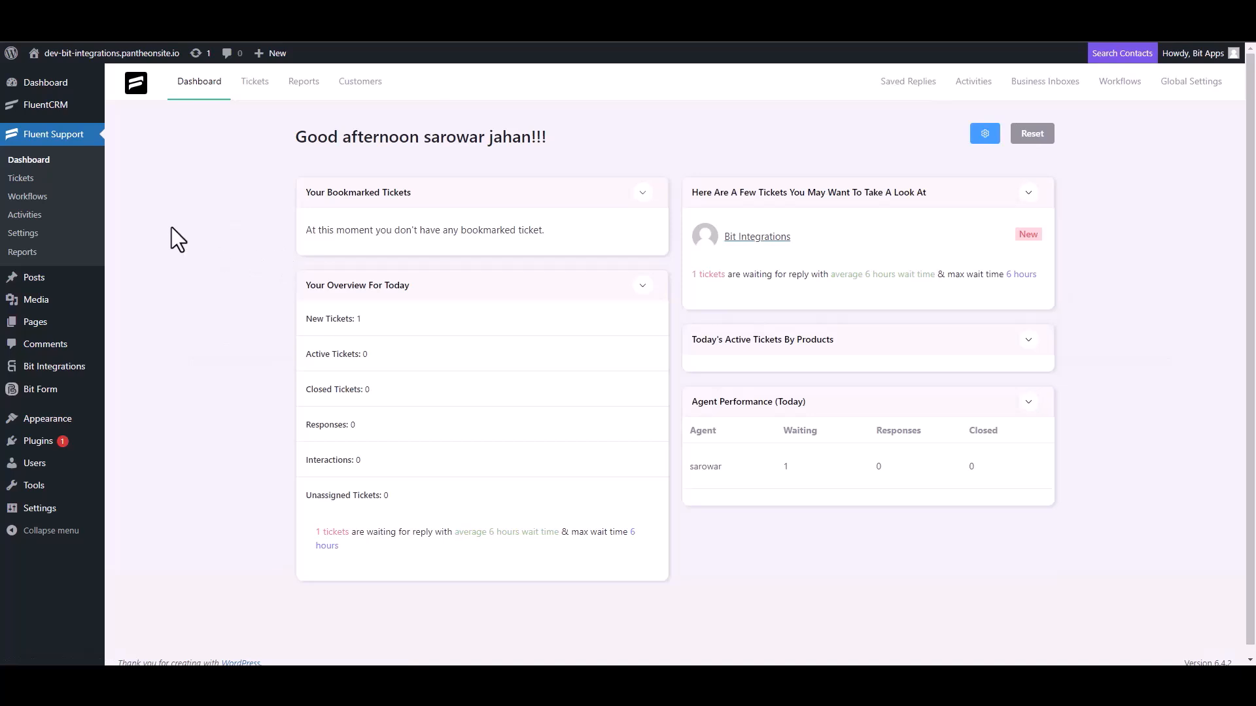
# Open the Bit Integrations ticket from Tickets and bring up its customer's Customer Management dialog.
pyautogui.click(31, 182)
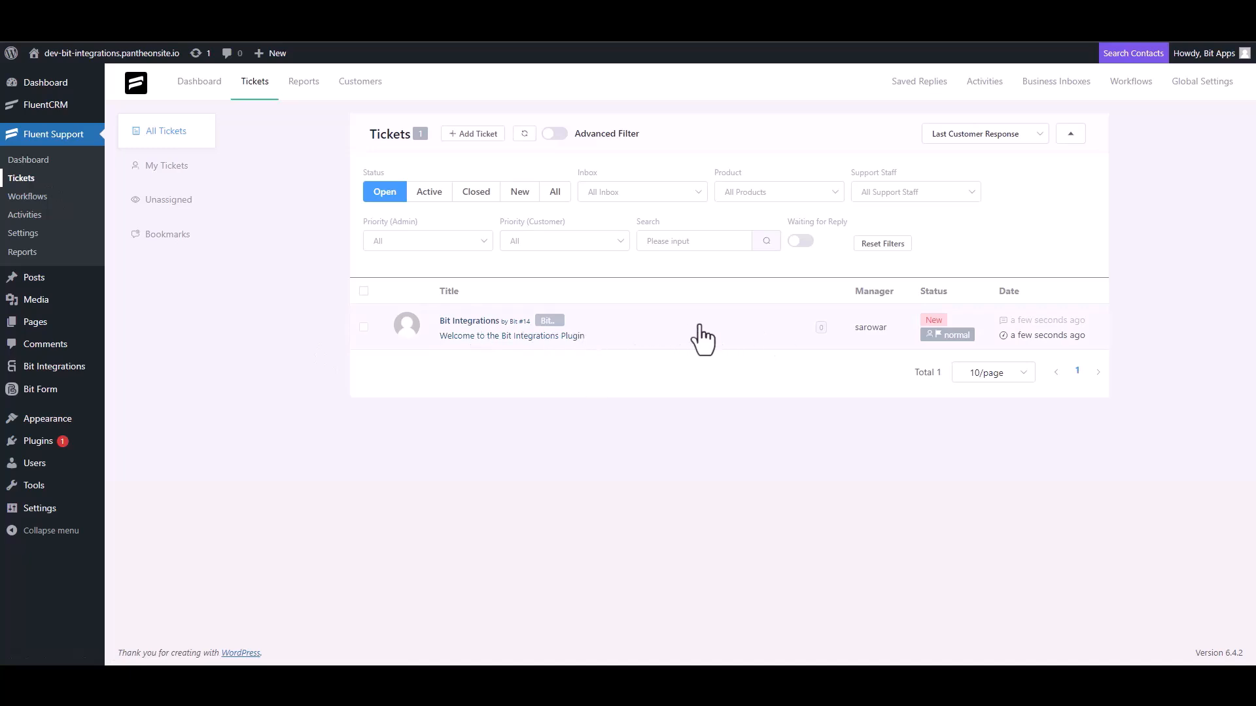
pyautogui.click(477, 331)
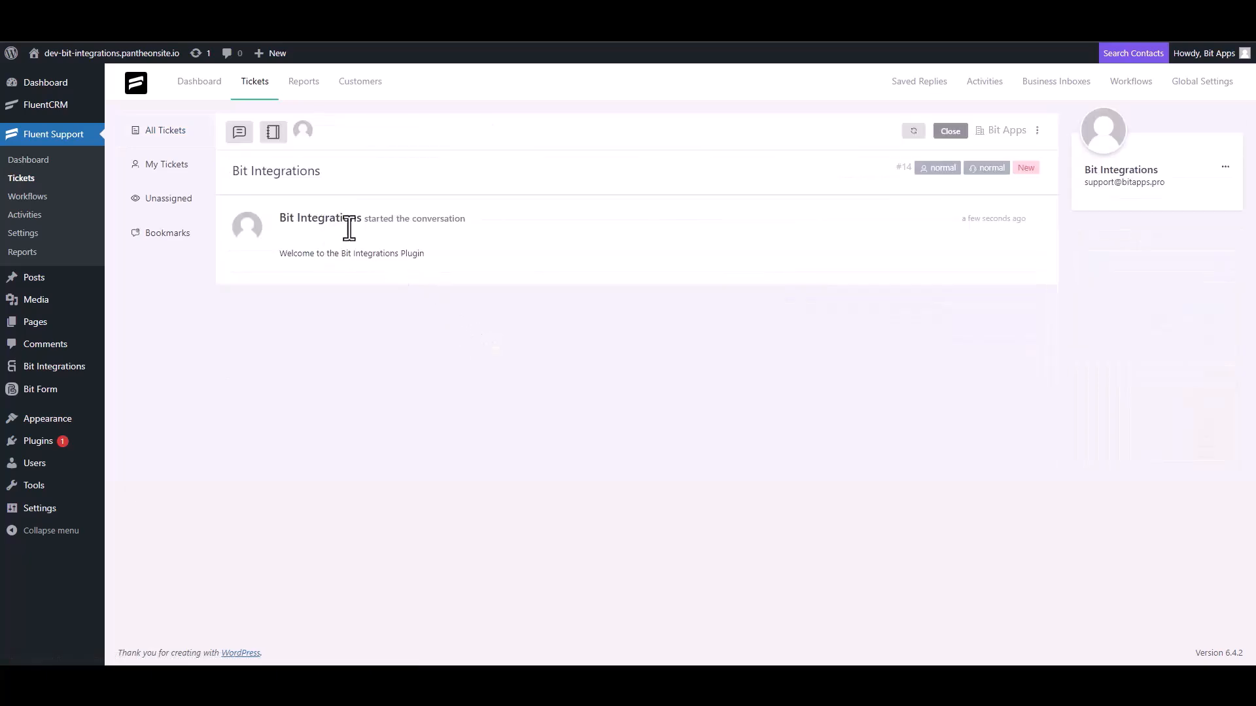
pyautogui.click(1225, 168)
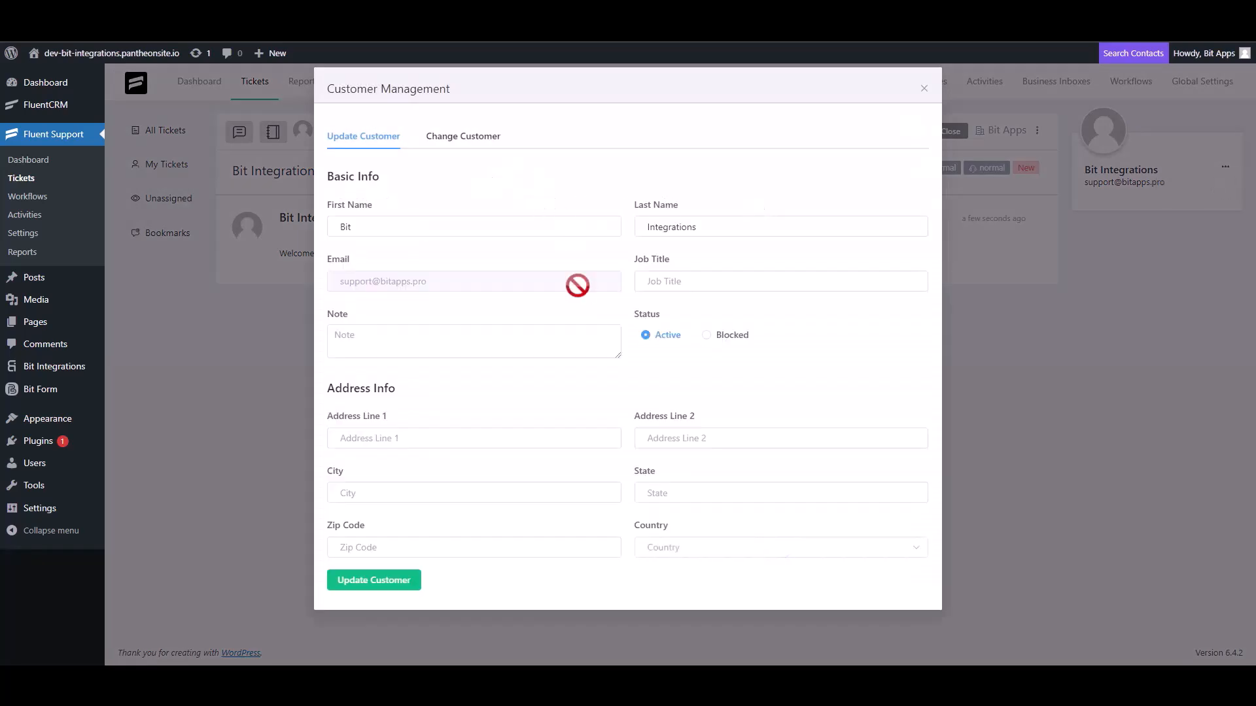